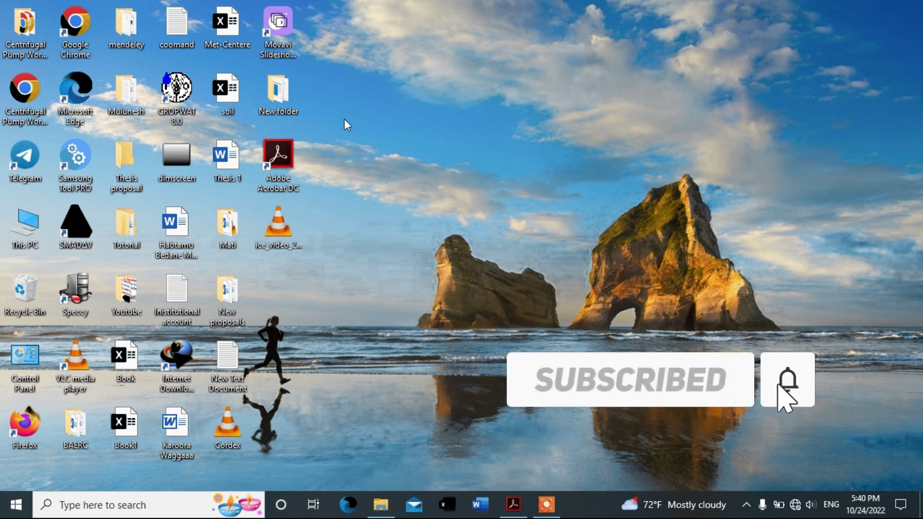
Open the cheliya-rain text file from the desktop's New folder in a maximized window.
double_click(279, 91)
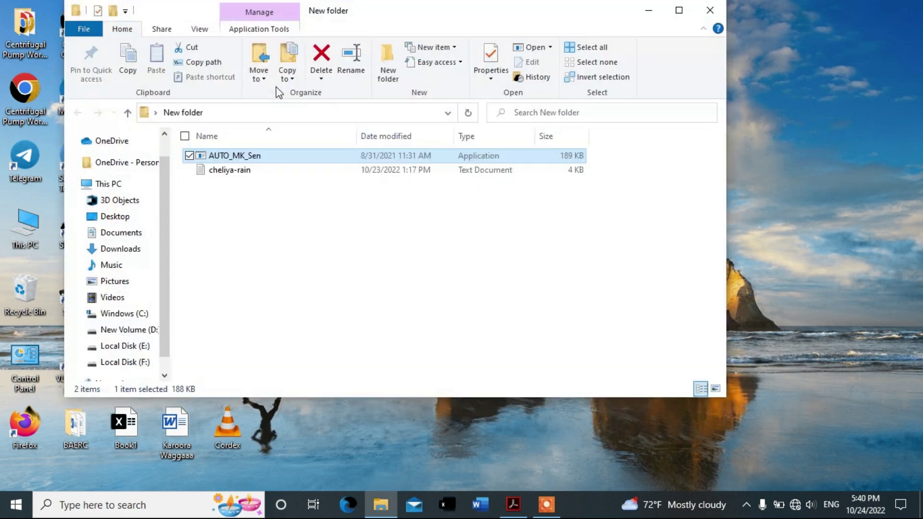
left_click(229, 180)
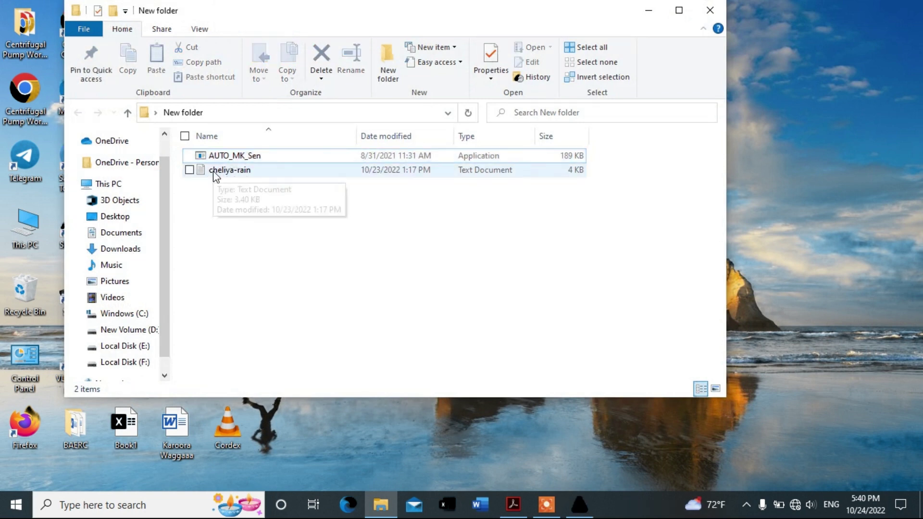
left_click(215, 176)
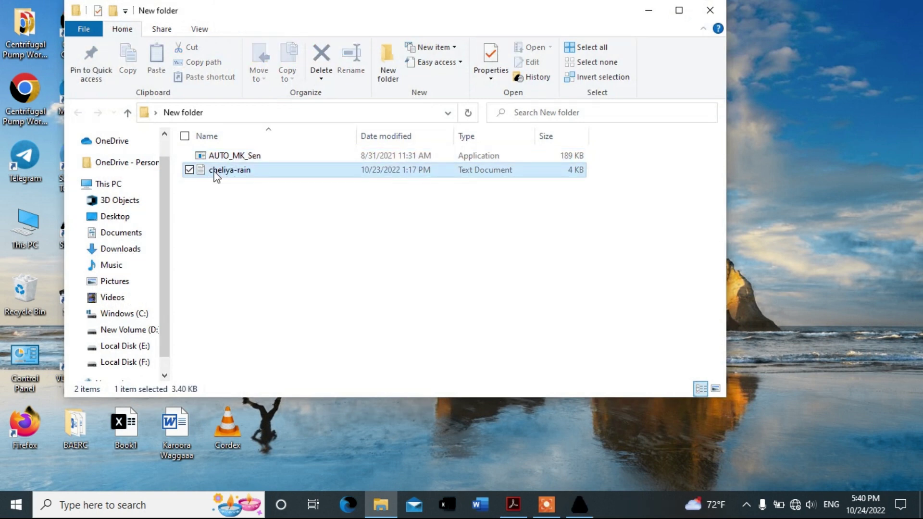
double_click(215, 174)
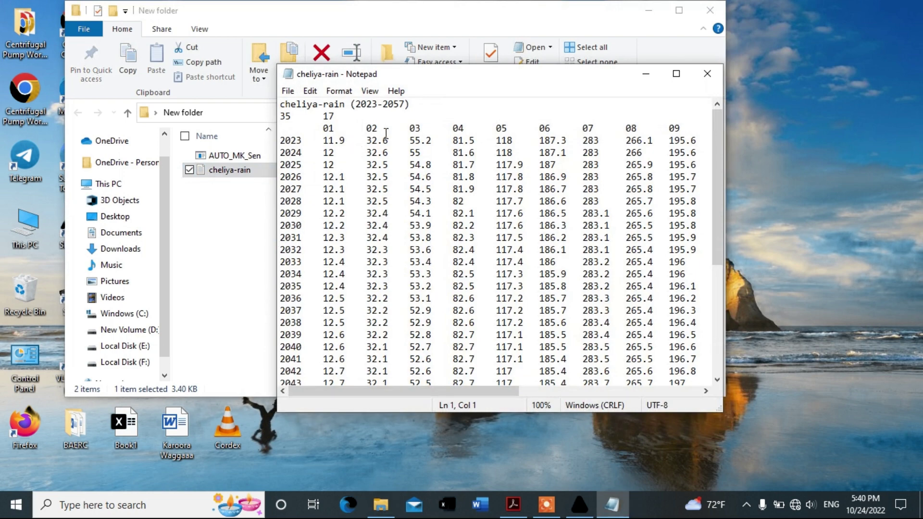
left_click(676, 75)
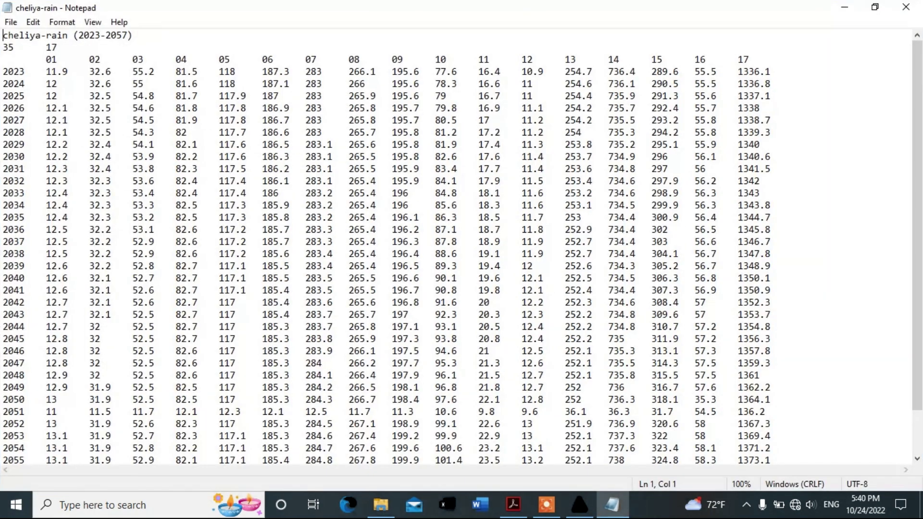
Examine the number of years on the second line and the first and last year rows of the rainfall data.
double_click(9, 47)
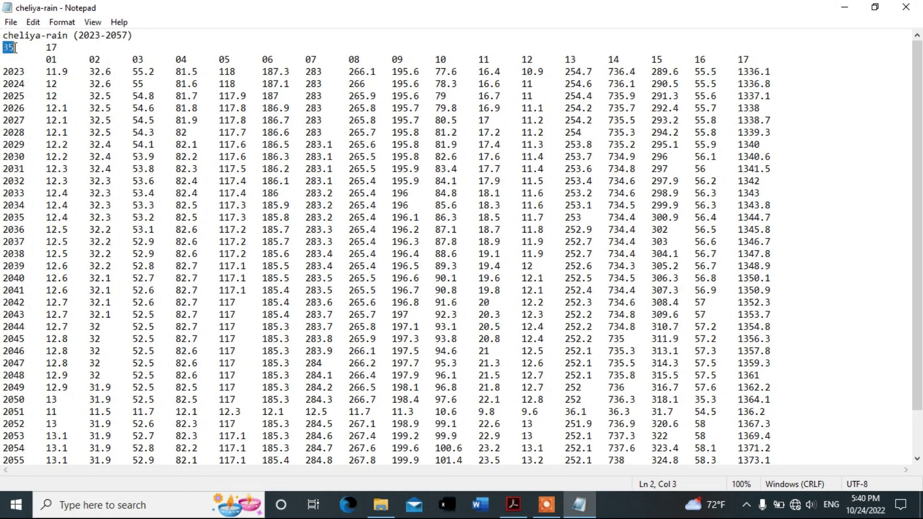
left_click_drag(2, 72, 26, 71)
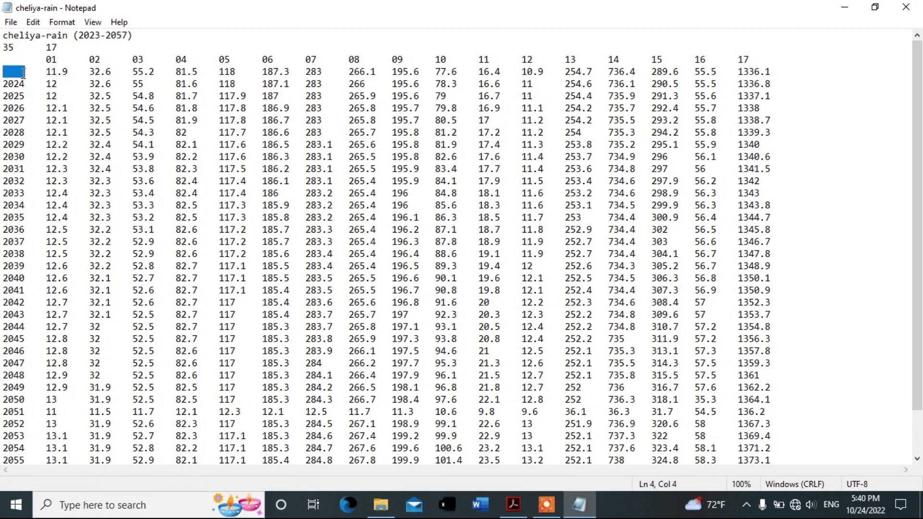
scroll(35, 89, "down", 2)
left_click_drag(3, 436, 27, 434)
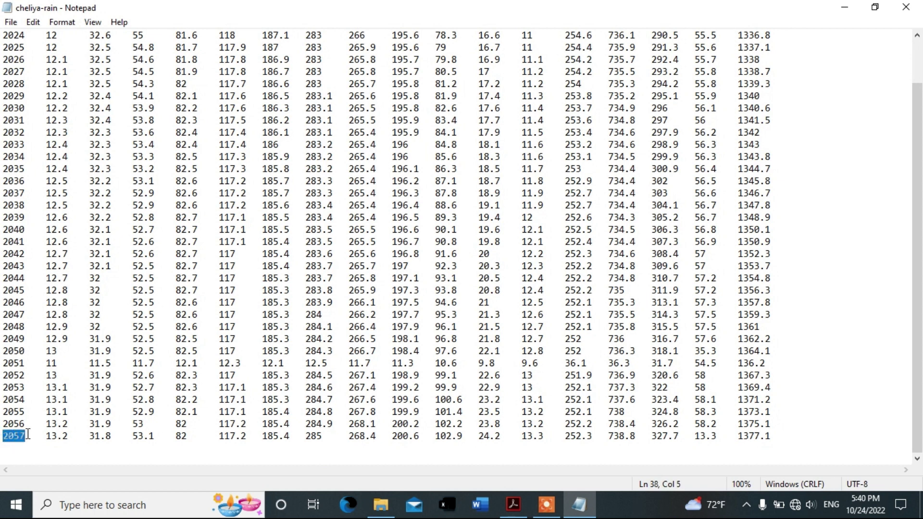
left_click(87, 325)
scroll(88, 324, "up", 2)
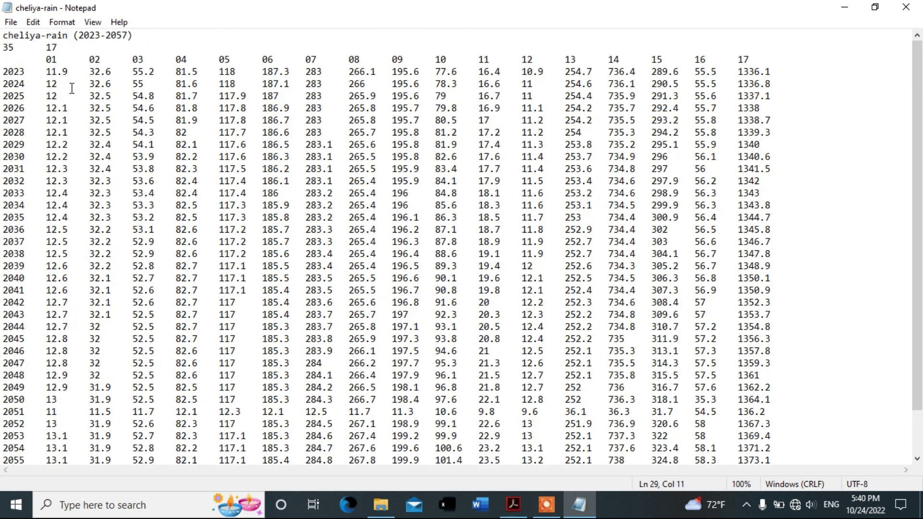
Examine the number of data series on the second line and the column headings 01 to 12.
left_click_drag(44, 47, 66, 47)
left_click(48, 62)
left_click(44, 59)
left_click_drag(45, 59, 532, 59)
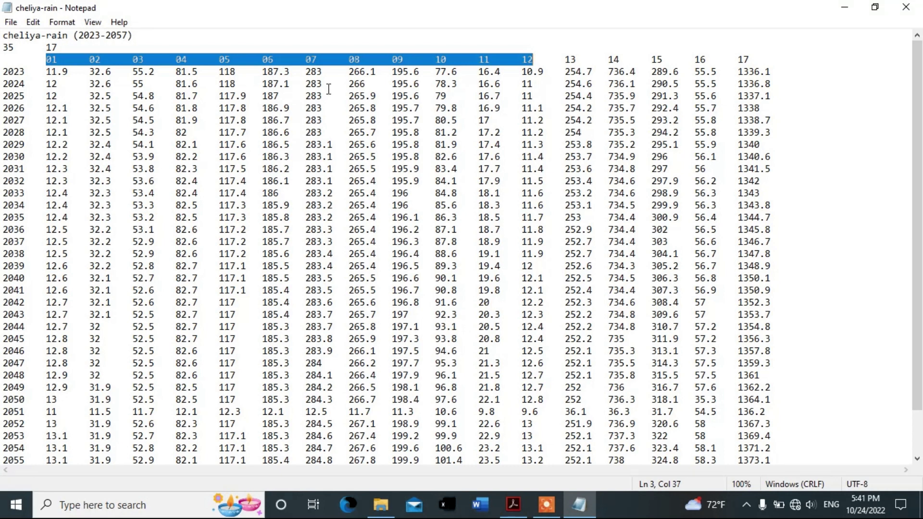
left_click(224, 84)
left_click_drag(42, 62, 58, 61)
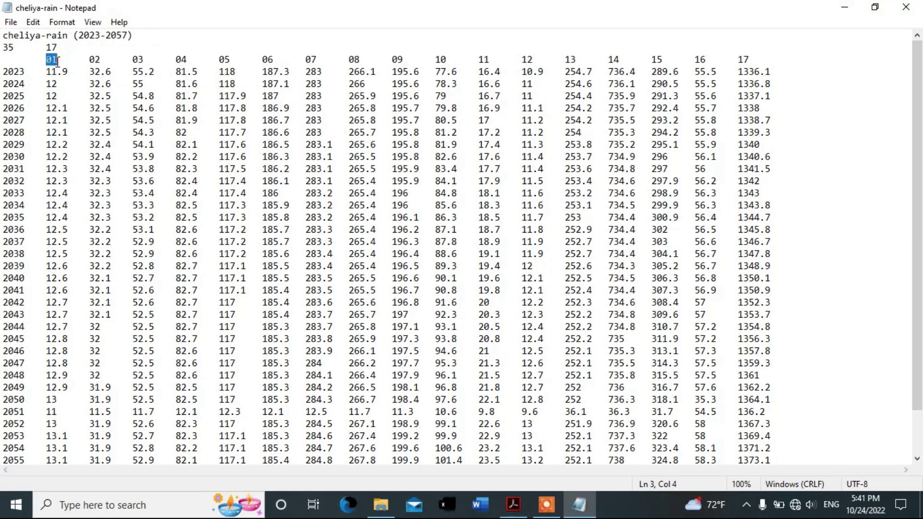
left_click_drag(521, 61, 537, 59)
left_click(449, 61)
left_click_drag(46, 60, 529, 58)
left_click(569, 121)
Examine the column headings 13 to 16 and the last column heading, 17.
left_click_drag(565, 60, 705, 60)
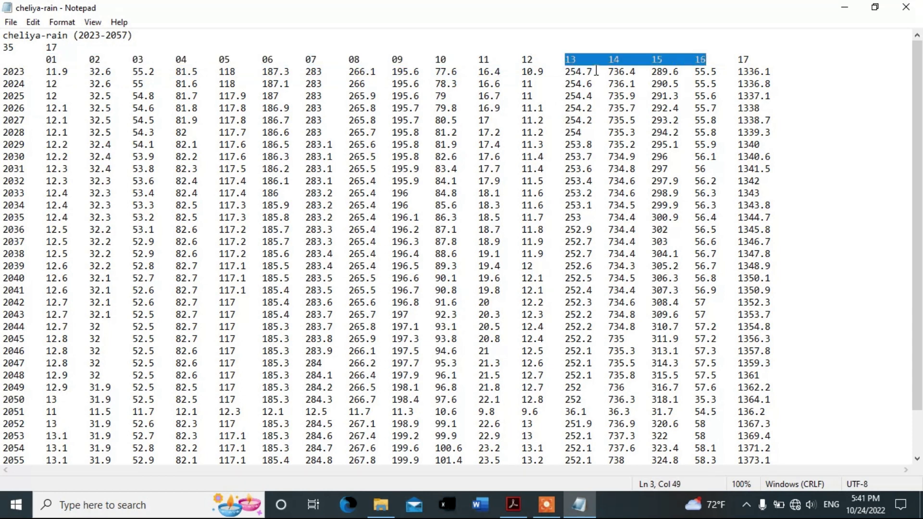
left_click(556, 75)
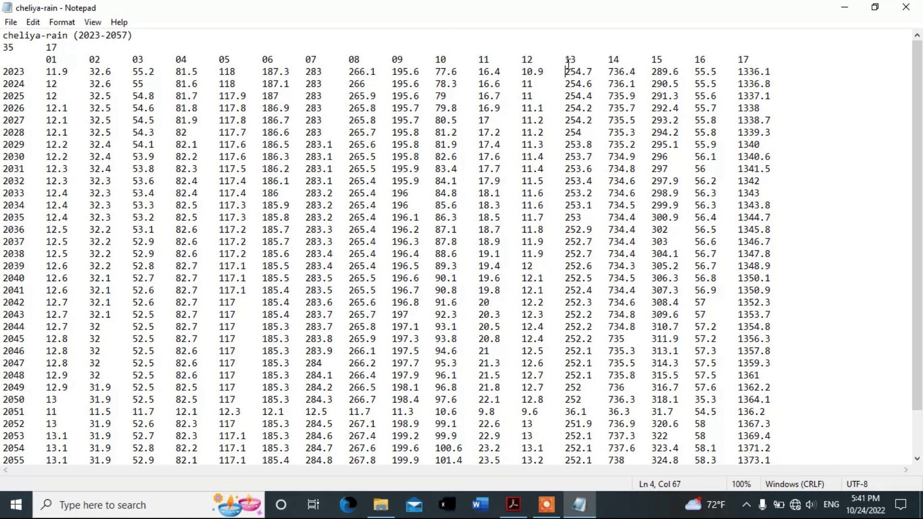
left_click_drag(566, 59, 705, 60)
left_click(682, 72)
left_click_drag(736, 60, 758, 60)
left_click(280, 96)
Inspect the 2023 row's values in columns 01 to 12 and 17, and revisit headings 13 to 16.
left_click_drag(47, 71, 543, 68)
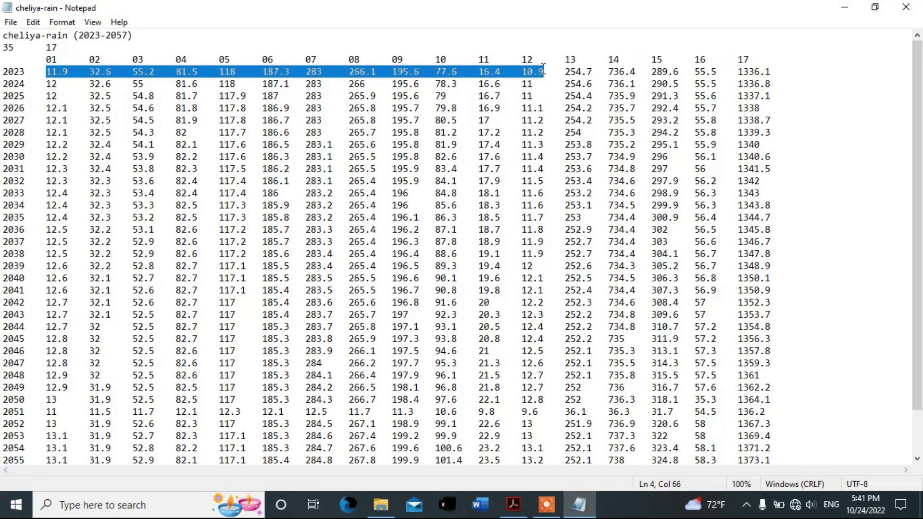
left_click(670, 133)
left_click_drag(743, 72, 771, 72)
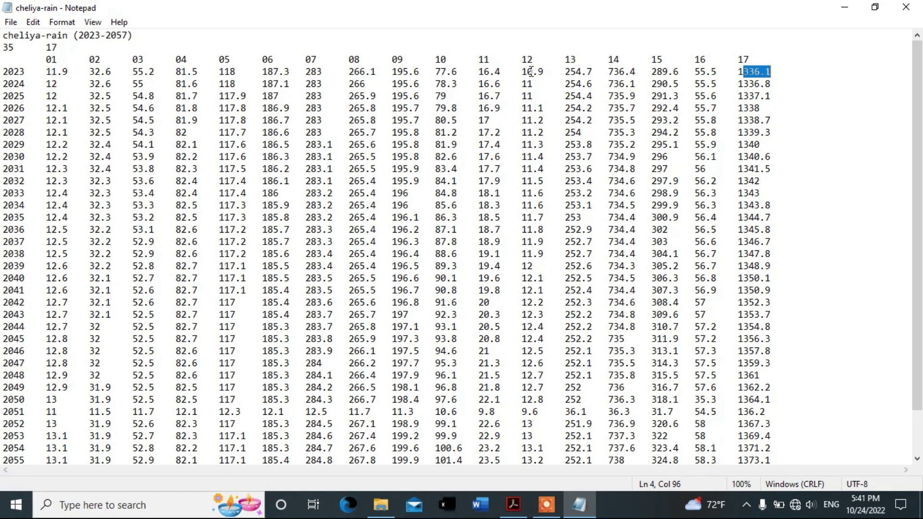
left_click_drag(566, 62, 575, 57)
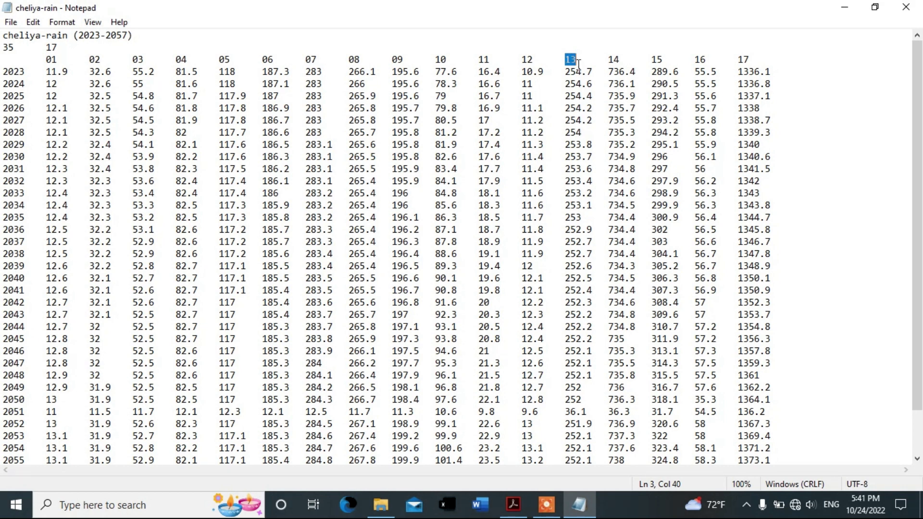
left_click_drag(606, 60, 621, 60)
left_click_drag(647, 62, 712, 59)
left_click(114, 96)
Examine the name and year range in the title line of the rainfall file, and close the file.
left_click_drag(2, 35, 133, 35)
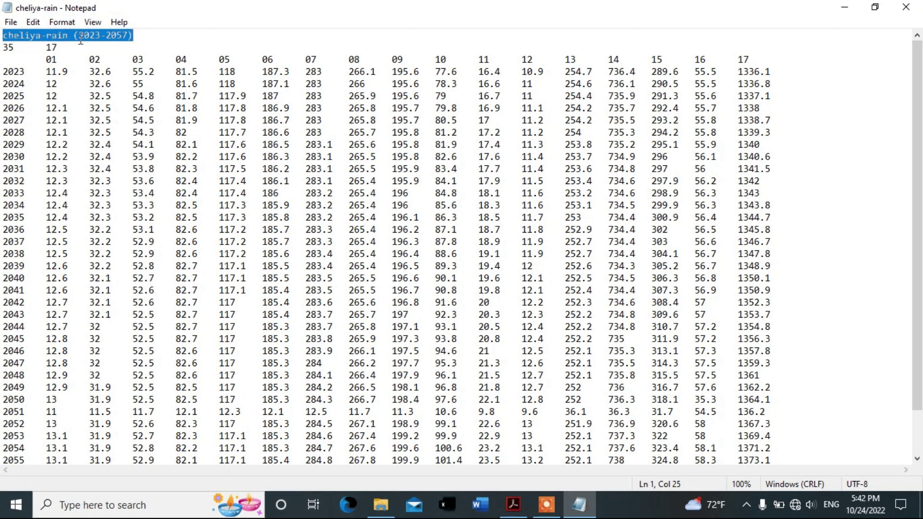
left_click_drag(70, 37, 81, 37)
key("shift+End")
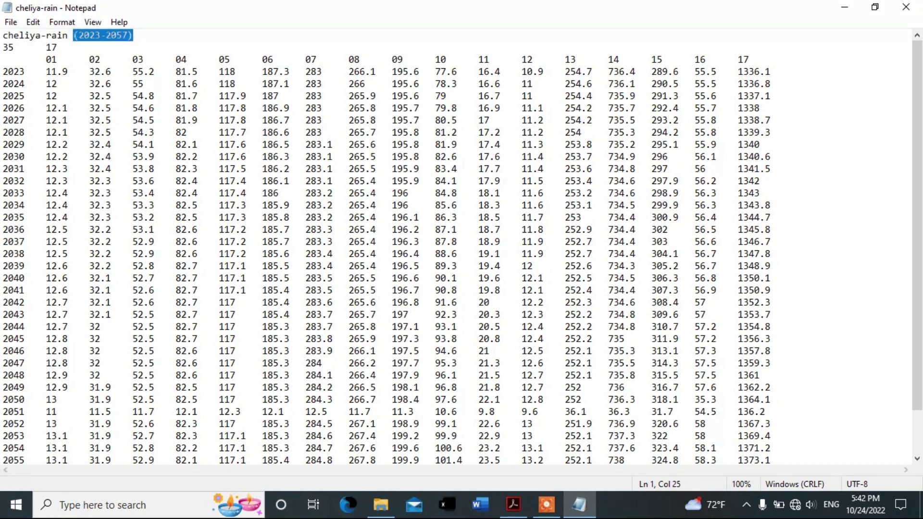
key("Home")
key("shift+Right")
key("shift+Right")
key("shift+Right")
key("shift+Right")
key("shift+Right")
key("shift+Right")
key("shift+Right")
key("shift+Right")
key("shift+Right")
key("shift+Right")
key("shift+Right")
key("shift+Right")
key("shift+Left")
left_click(102, 80)
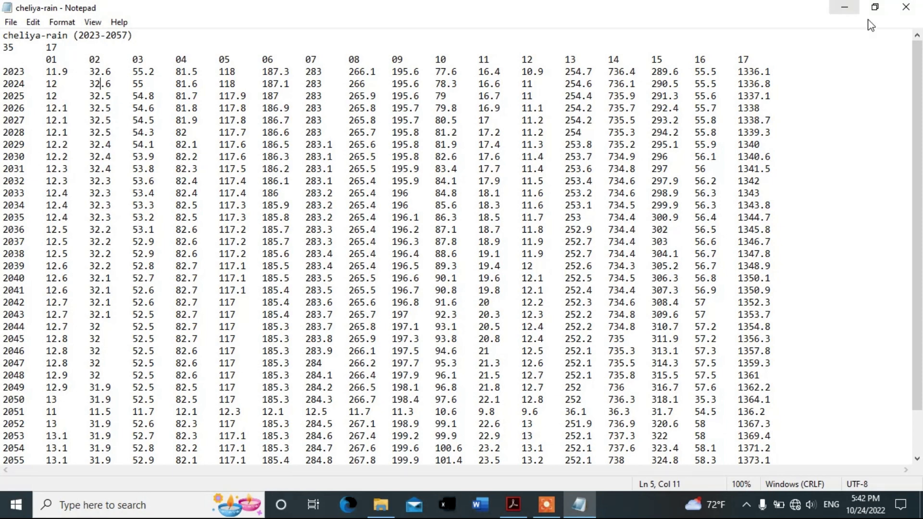
left_click(905, 7)
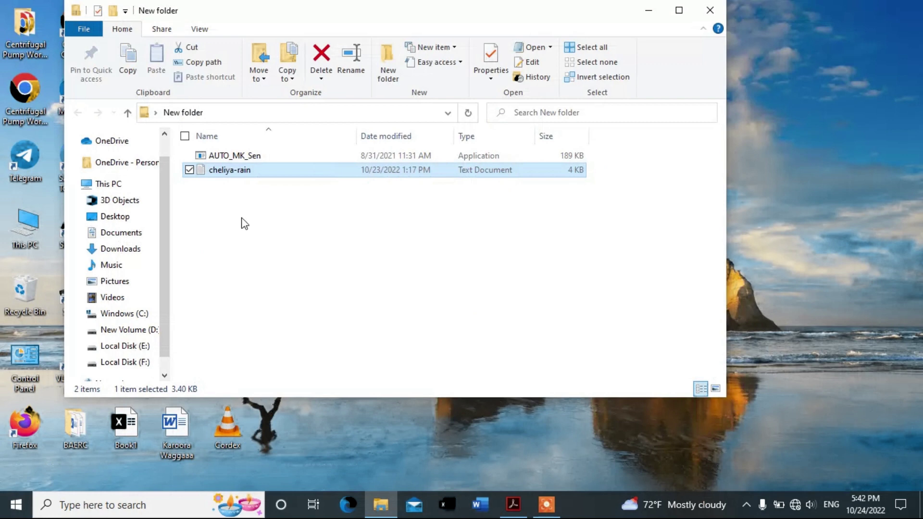
Launch the AUTO_MK_Sen application from New folder and move its console window clear of the file list.
left_click(243, 221)
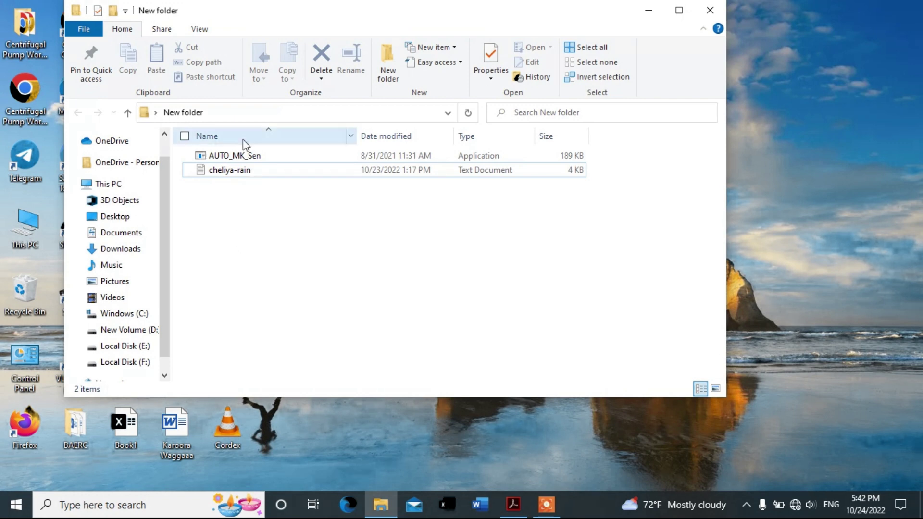
mouse_move(216, 156)
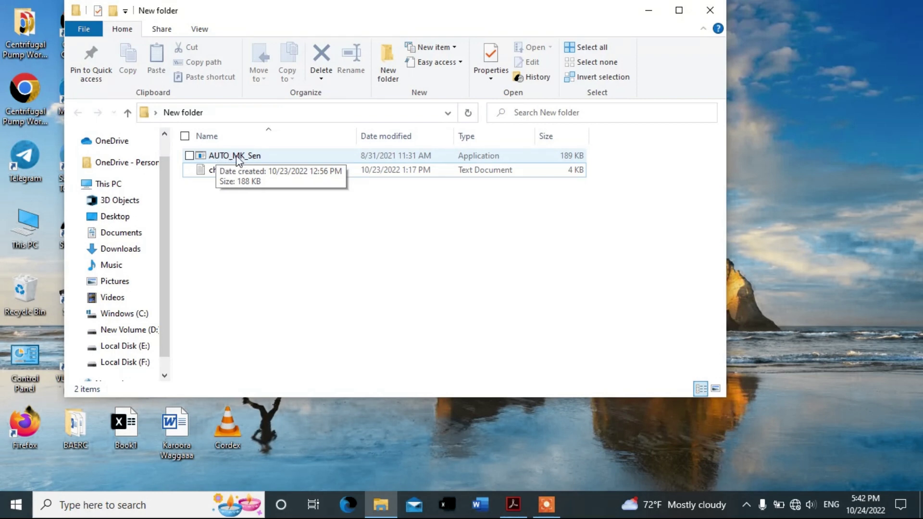
left_click(237, 156)
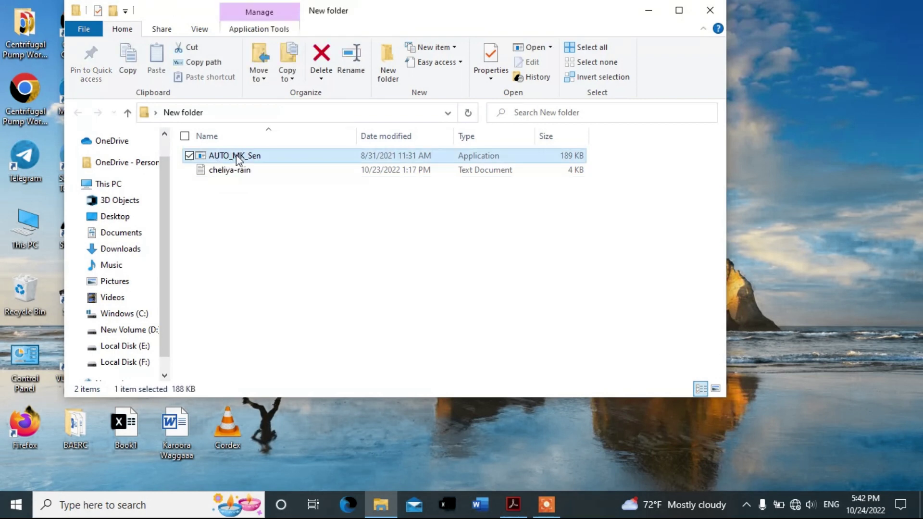
double_click(237, 156)
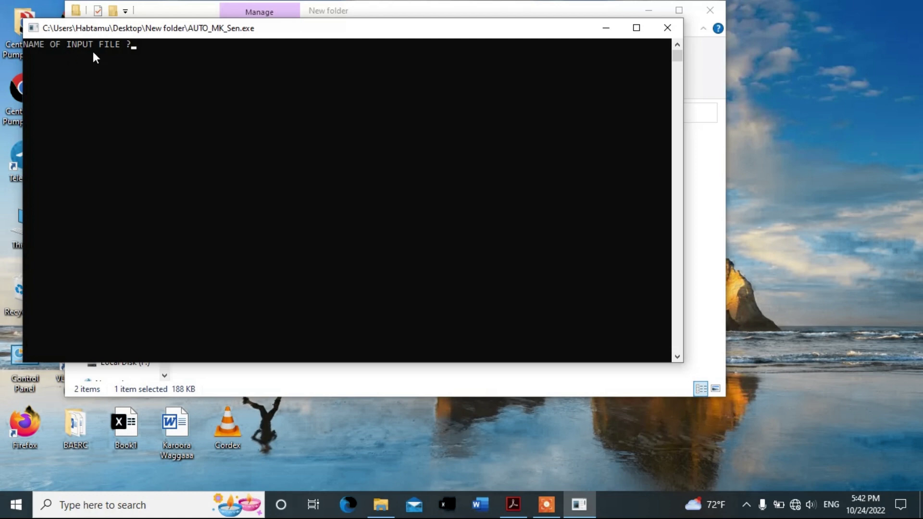
left_click_drag(316, 34, 440, 204)
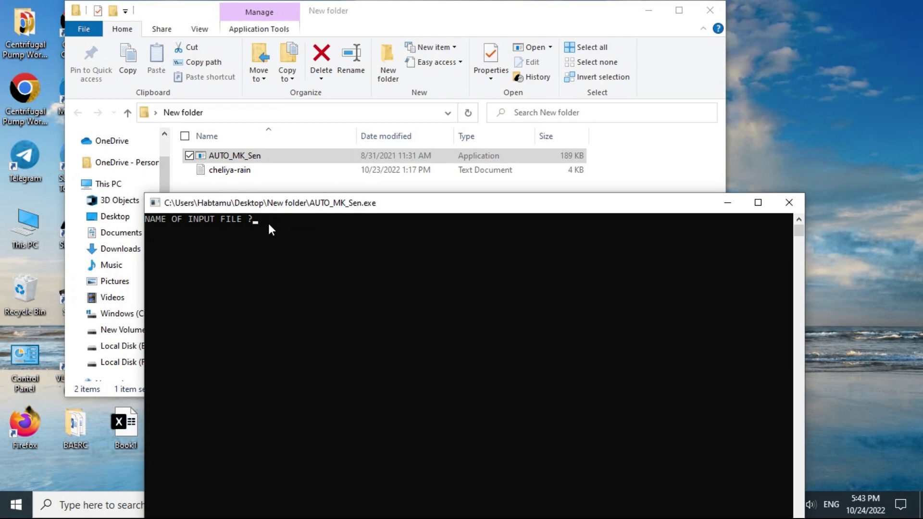
Run the trend test with cheliya-rain.txt as the input file and cheliya-rain.out as the output file.
type("heliya-rain.txt")
key("Return")
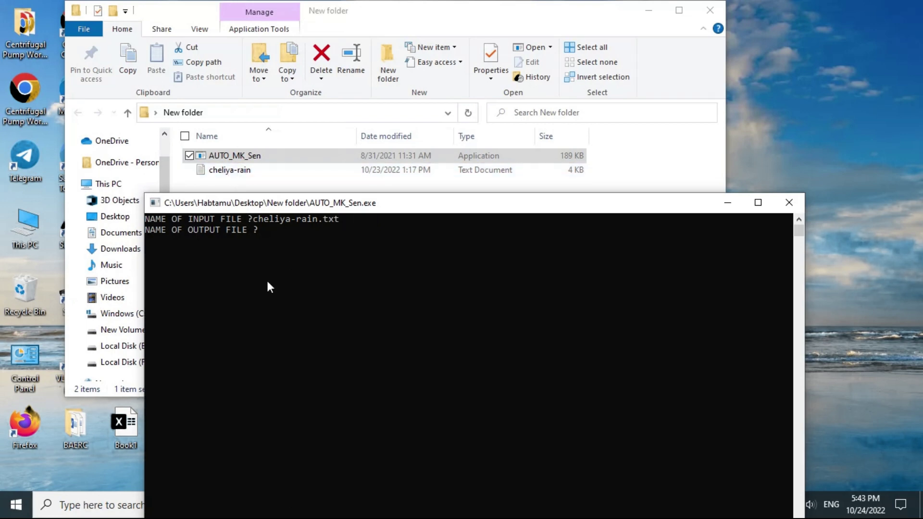
type("cheliya-rain.out")
key("Return")
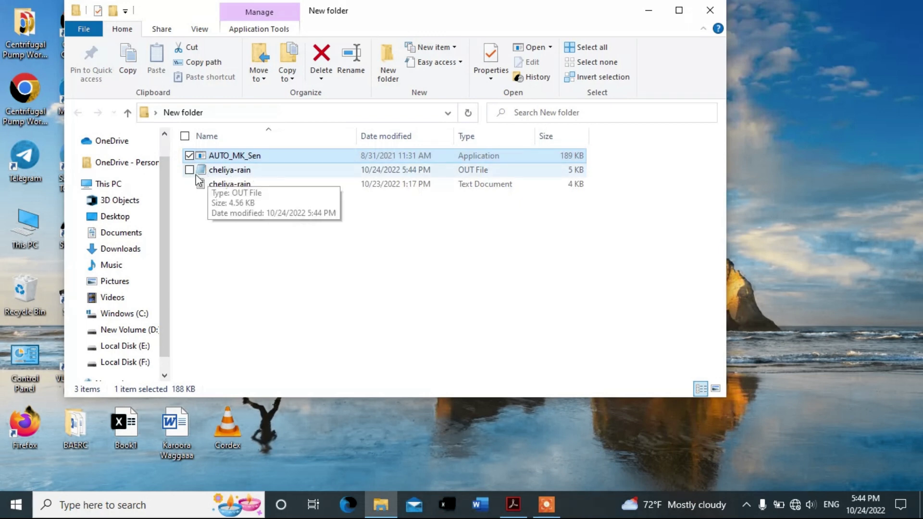
left_click(226, 202)
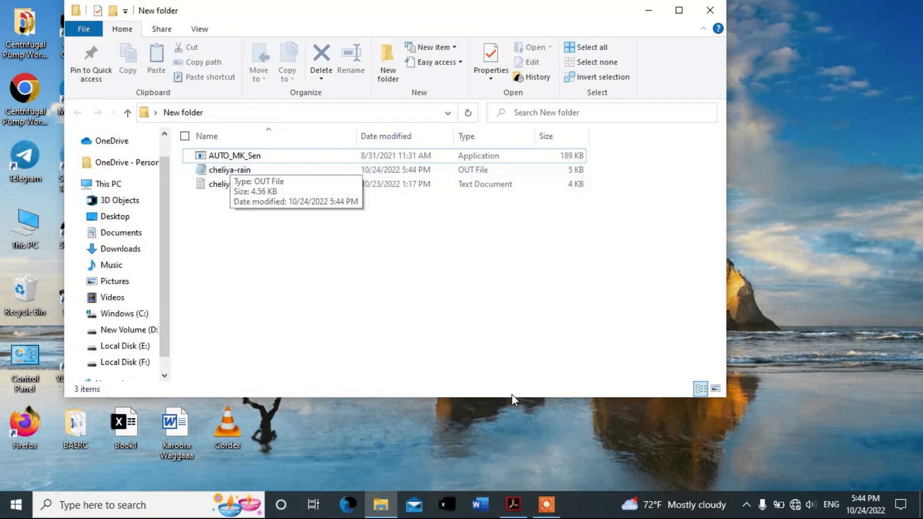
left_click(546, 504)
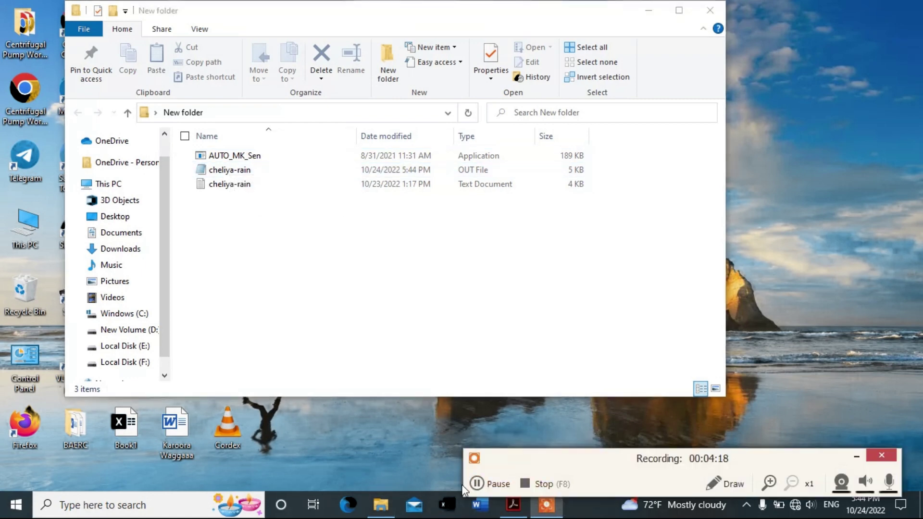
left_click(855, 457)
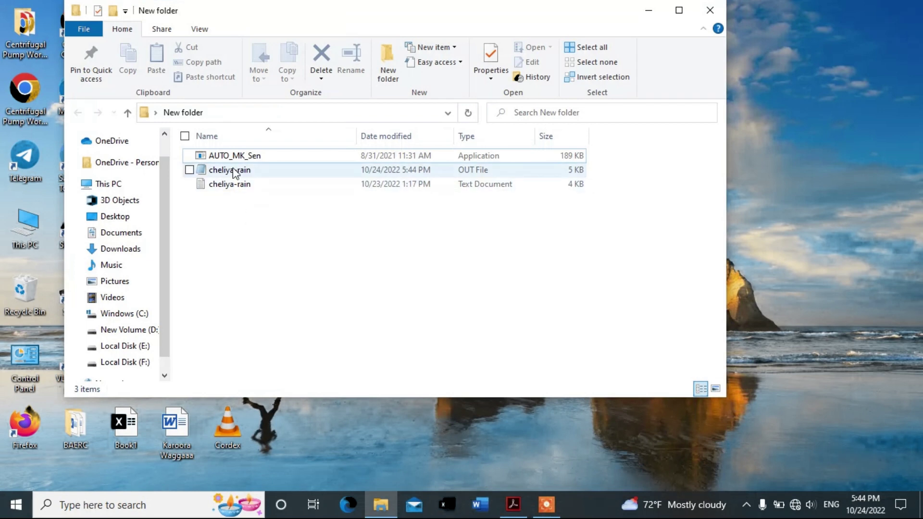
Open the cheliya-rain OUT file in a maximized window and review the Mann-Kendall and Sen slope results through series 17.
mouse_move(232, 174)
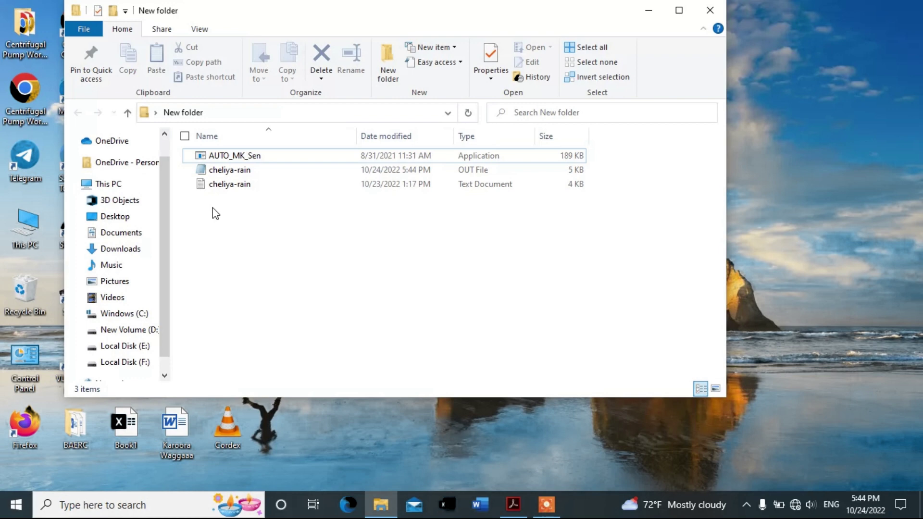
double_click(223, 170)
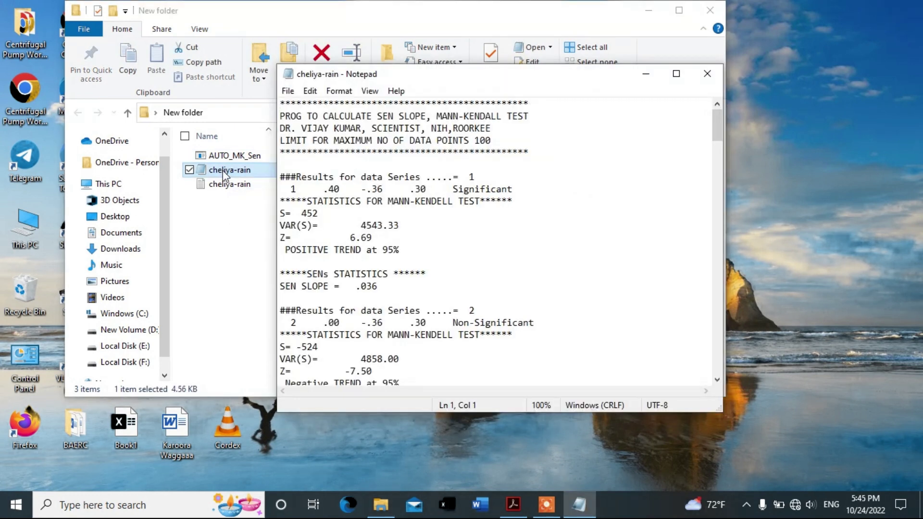
left_click(676, 74)
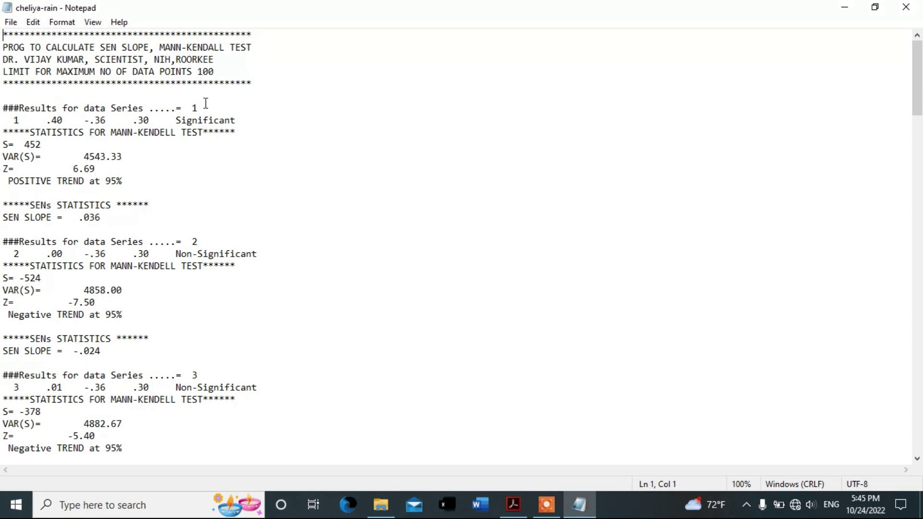
left_click_drag(191, 106, 197, 104)
scroll(195, 107, "down", 20)
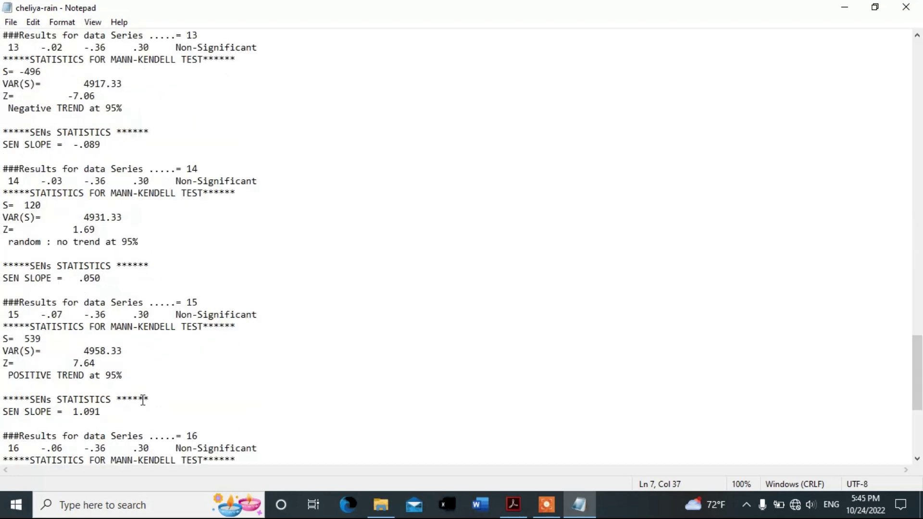
scroll(143, 401, "down", 7)
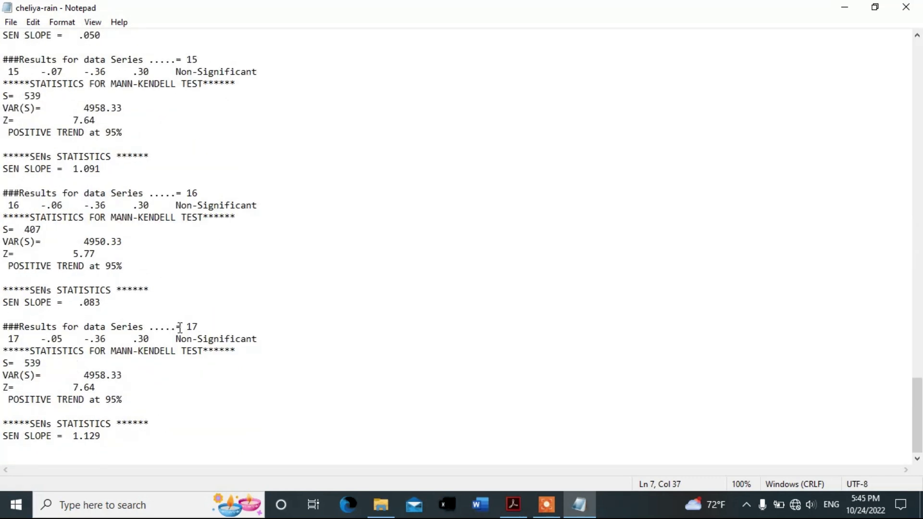
Mark the last data series number, 17, in the results and return to the beginning of the file.
left_click_drag(187, 326, 199, 327)
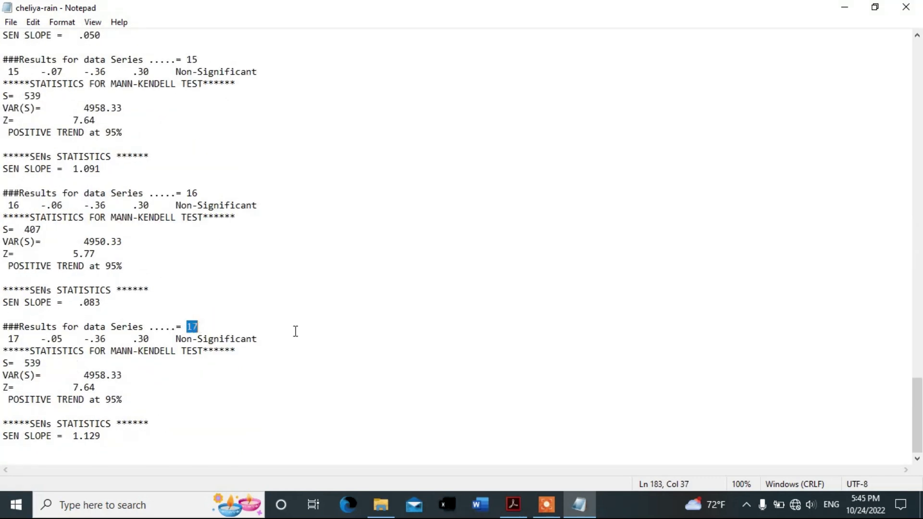
left_click(188, 327)
scroll(226, 314, "up", 4)
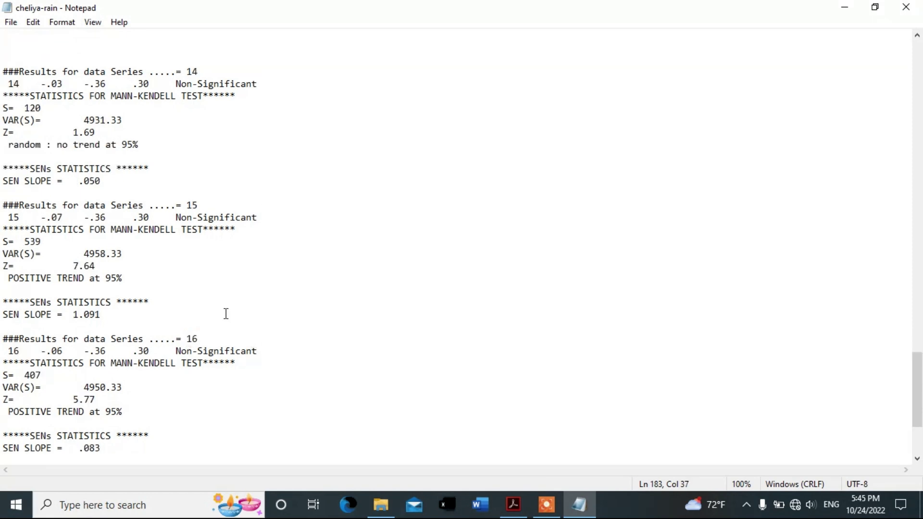
scroll(226, 313, "up", 20)
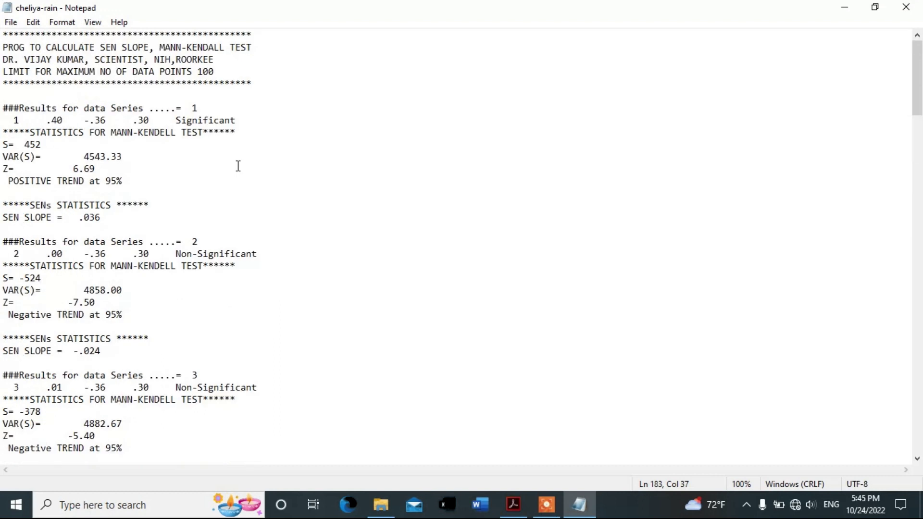
Examine the Z value and the confidence level of the trend result for data series 1.
left_click(73, 169)
left_click_drag(67, 168, 109, 171)
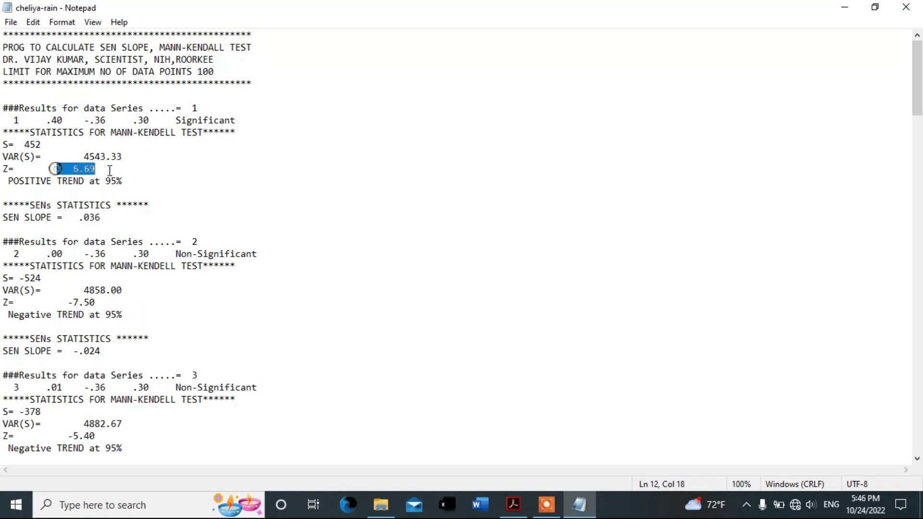
left_click(90, 171)
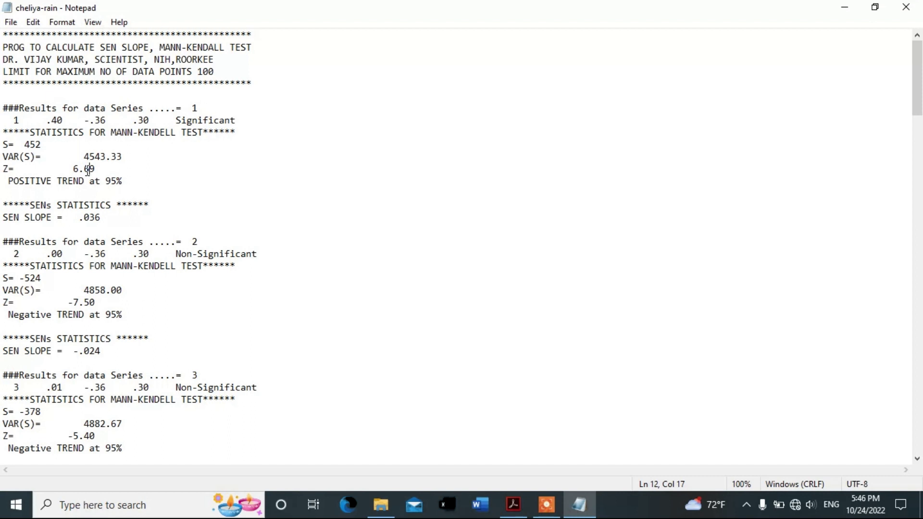
left_click(101, 181)
left_click_drag(101, 180, 124, 181)
left_click(124, 182)
Minimize the results file and the New folder window, and open the Calculator app.
left_click(847, 5)
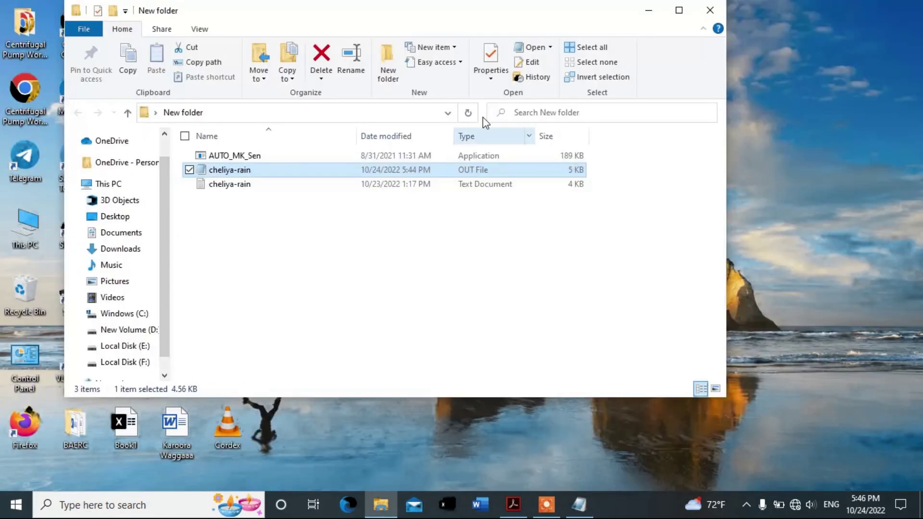
left_click(647, 14)
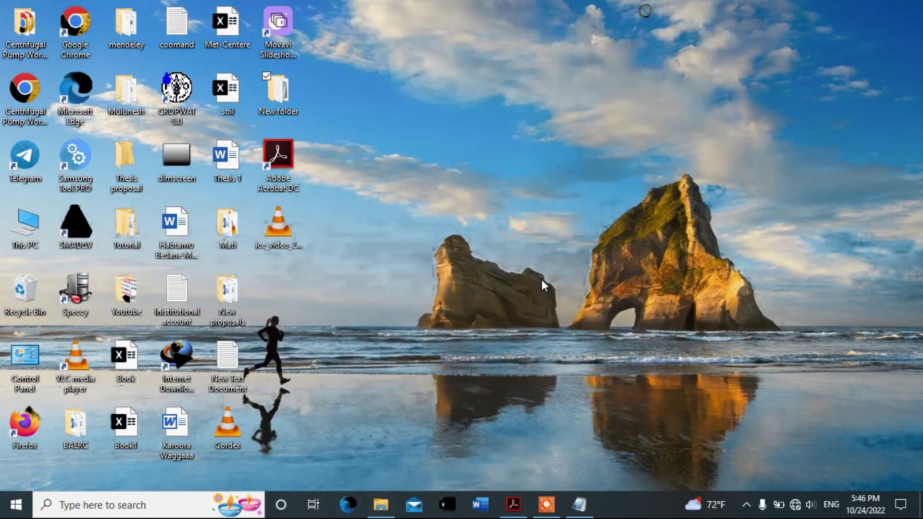
left_click(89, 511)
type("calc")
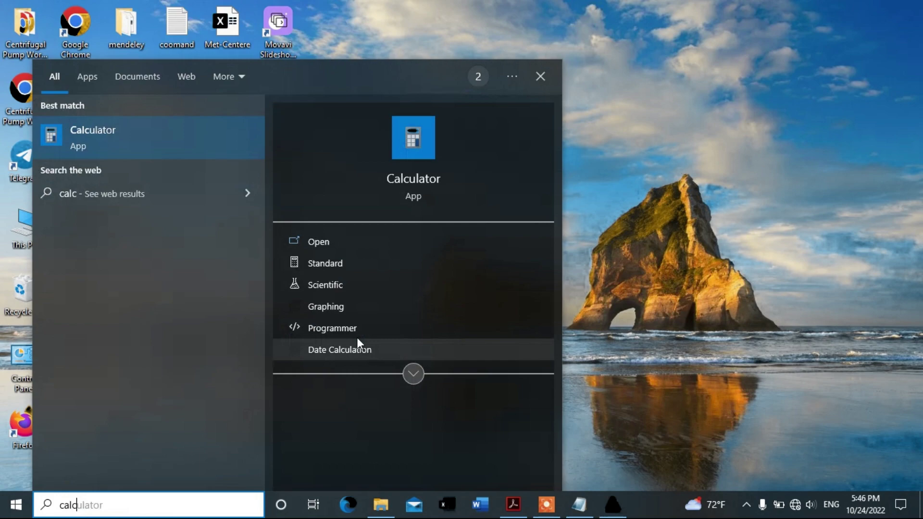
left_click(428, 182)
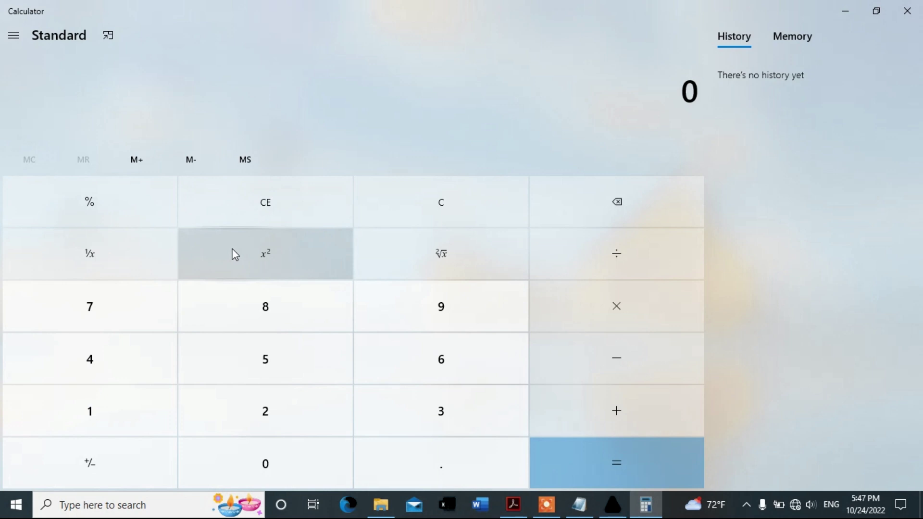
Calculate 1 + 0.95 and divide the sum by 2.
left_click(85, 411)
left_click(587, 421)
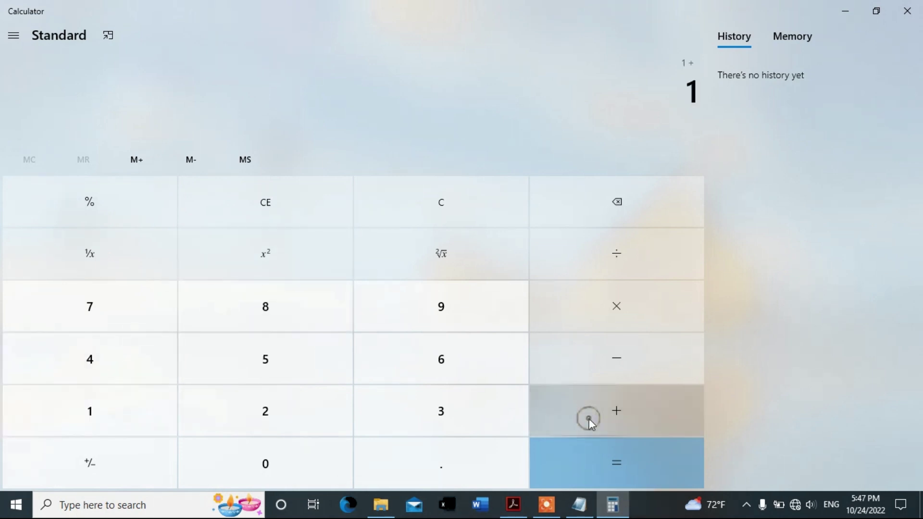
left_click(276, 463)
left_click(436, 473)
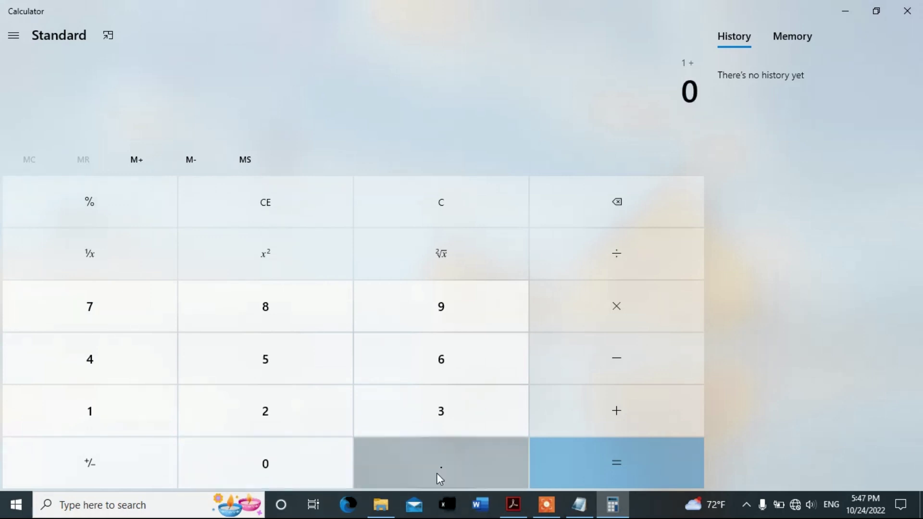
left_click(441, 307)
left_click(264, 364)
left_click(577, 460)
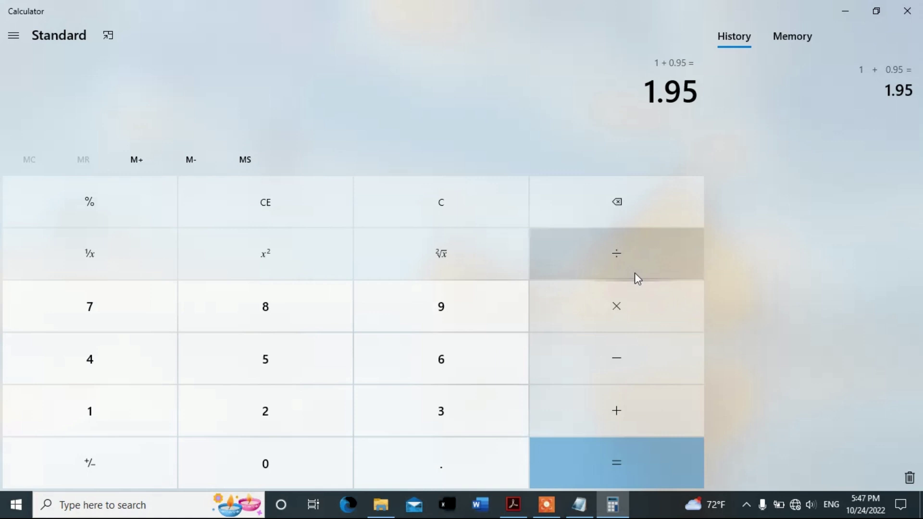
left_click(625, 256)
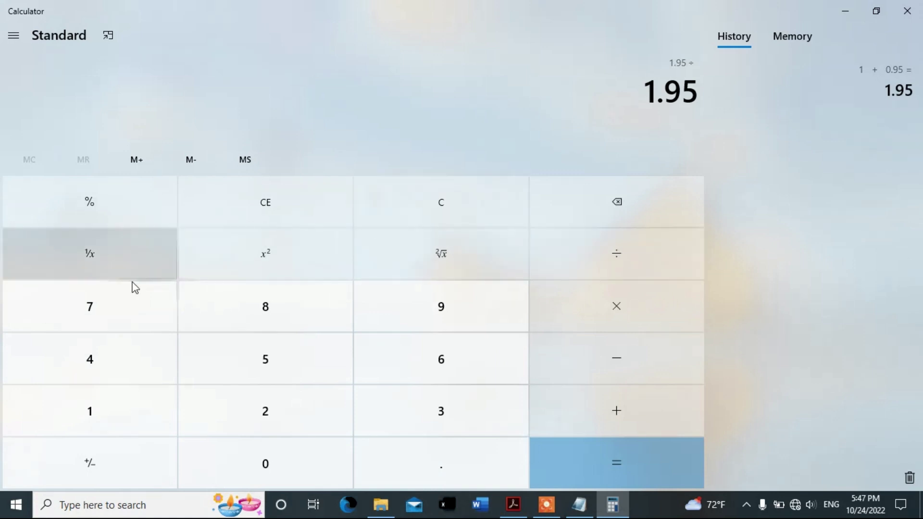
left_click(262, 403)
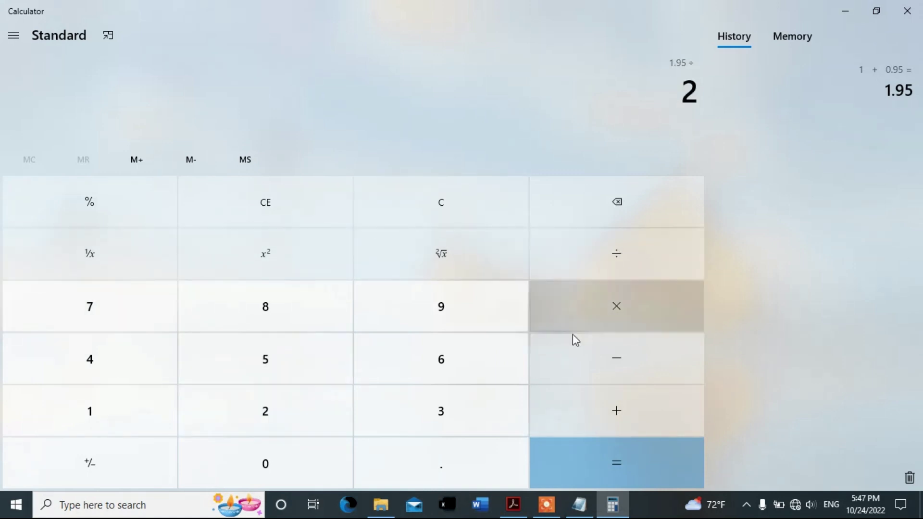
left_click(592, 458)
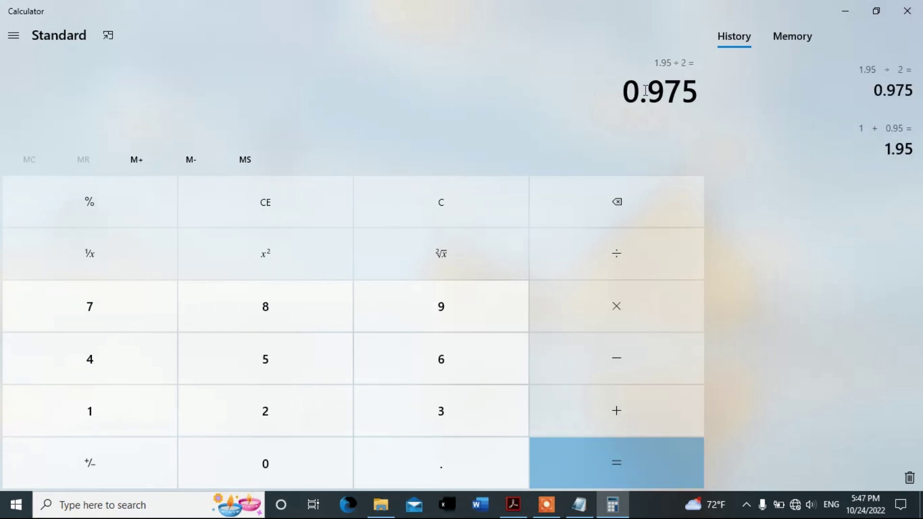
Highlight the calculated quotient, and switch to standardnormaltable.pdf in Adobe Acrobat to examine the title of the standard normal distribution table.
left_click_drag(623, 92, 694, 94)
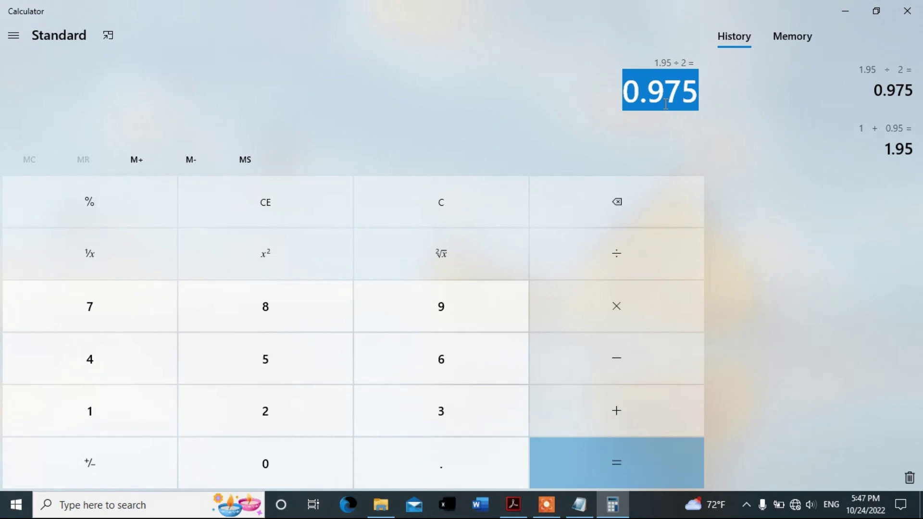
left_click(614, 97)
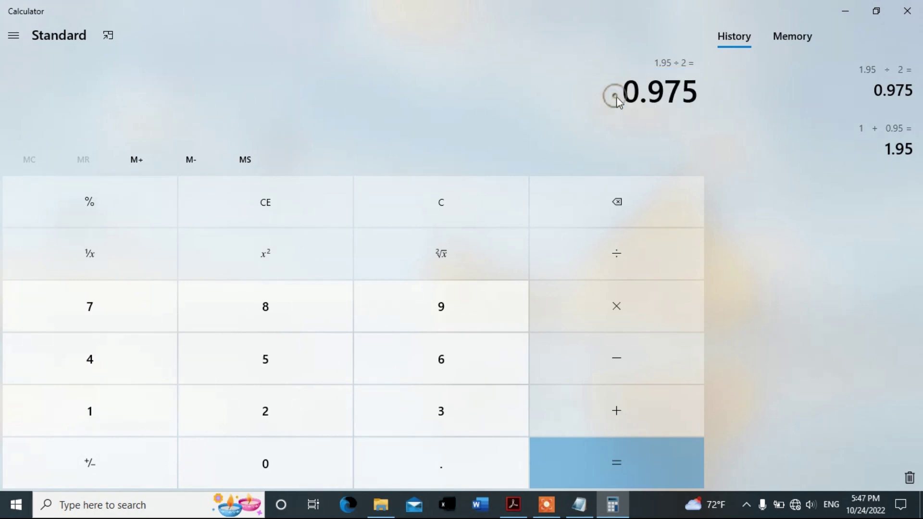
left_click_drag(624, 94, 703, 91)
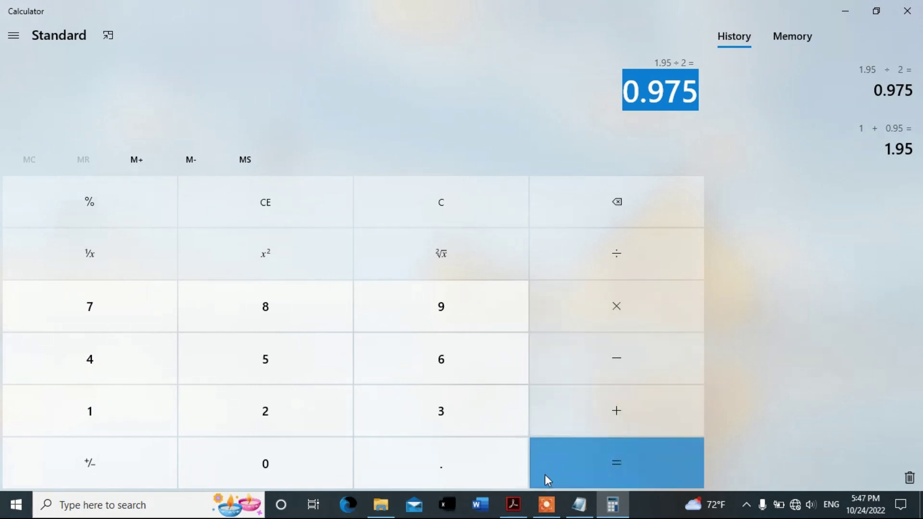
left_click(514, 502)
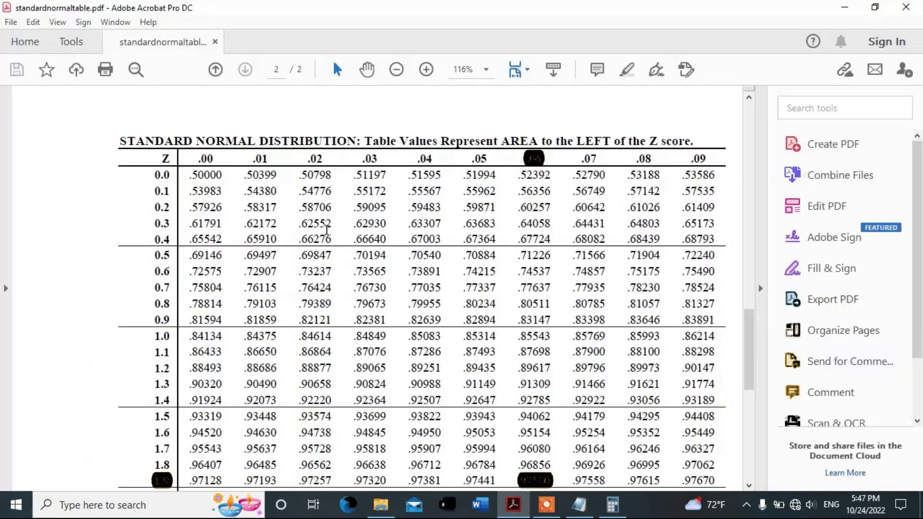
left_click_drag(116, 144, 395, 142)
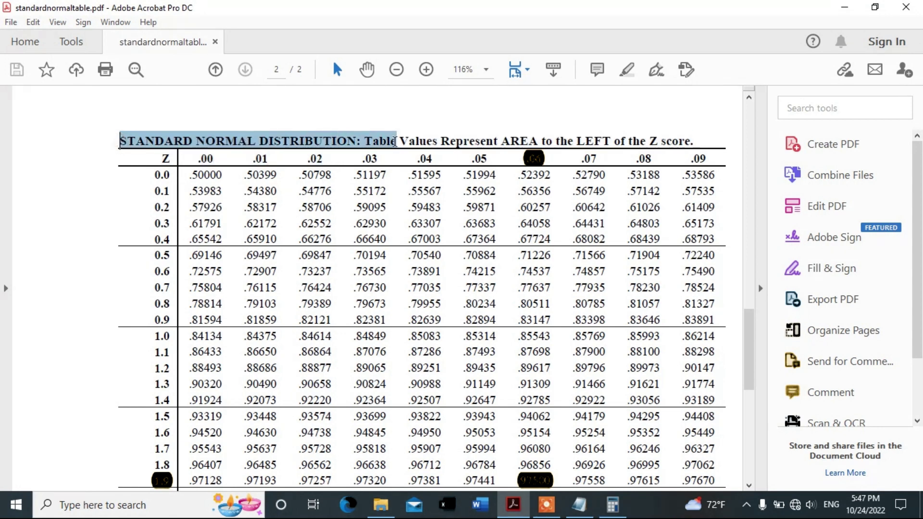
left_click(675, 140)
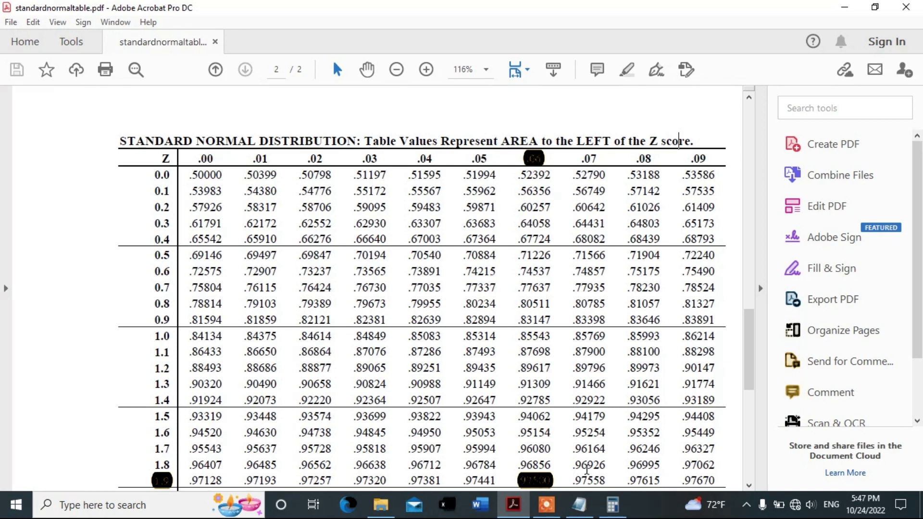
Recheck the quotient in Calculator and look up the matching area with its Z row and column in the standard normal table.
mouse_move(612, 504)
left_click(586, 400)
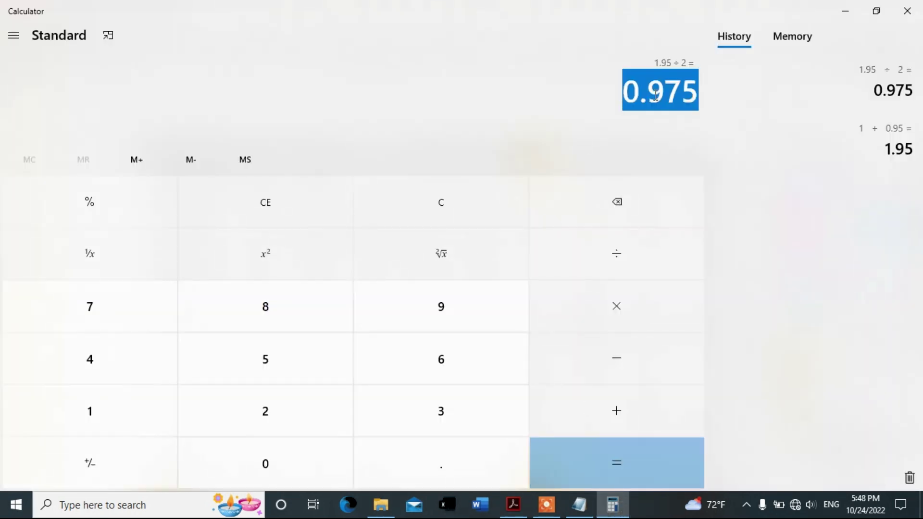
left_click(635, 93)
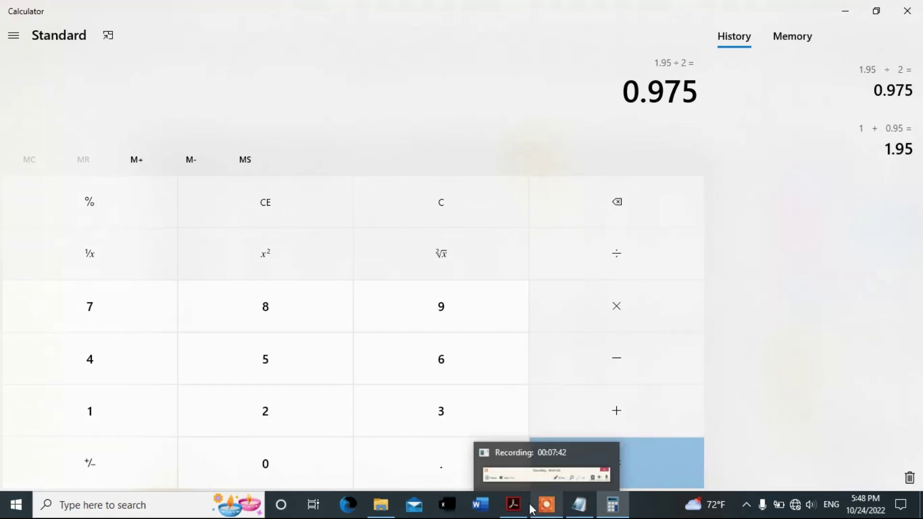
left_click(513, 505)
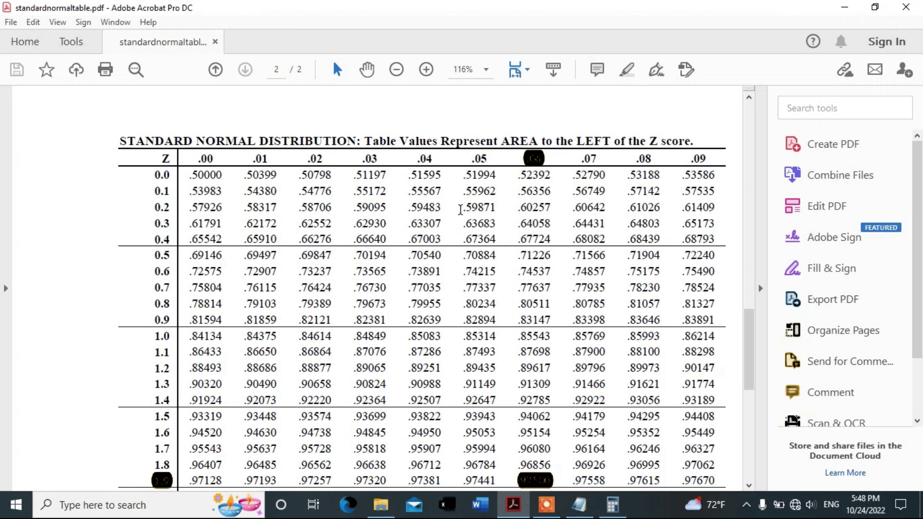
scroll(433, 267, "down", 1)
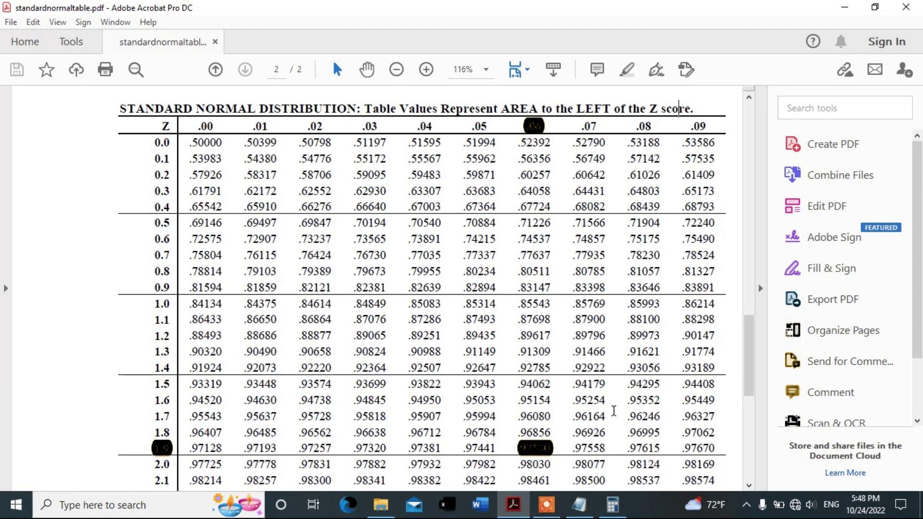
Switch to Calculator, clear the entry, add 1.9 and 0.06 for the critical Z value, and minimize Calculator to return to the PDF table.
mouse_move(612, 504)
left_click(553, 403)
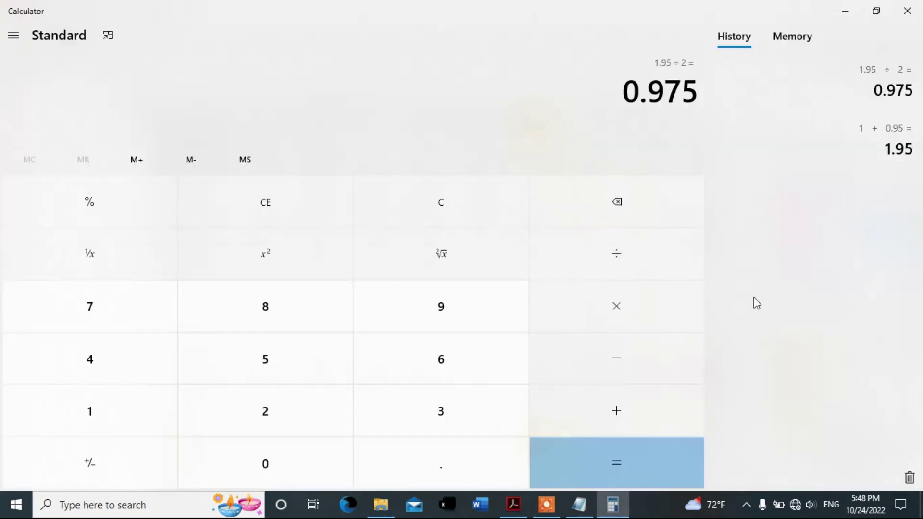
left_click(268, 210)
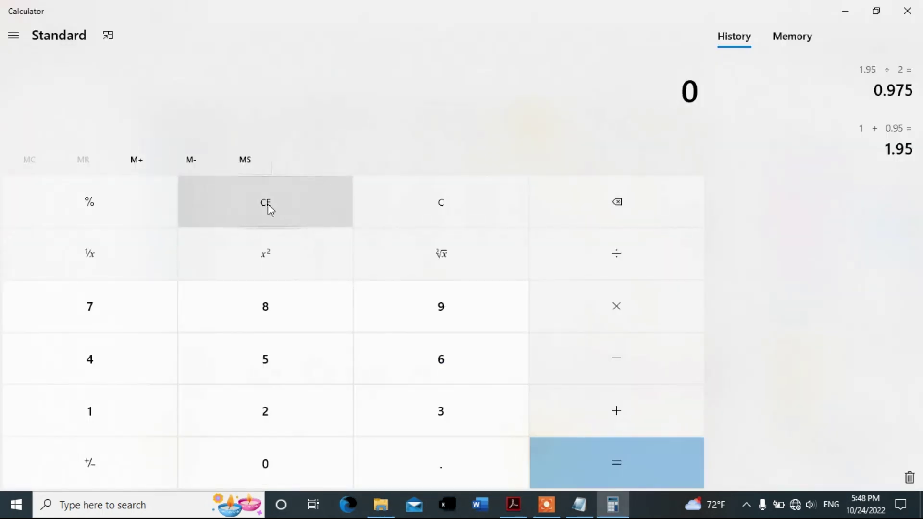
left_click(102, 423)
left_click(441, 454)
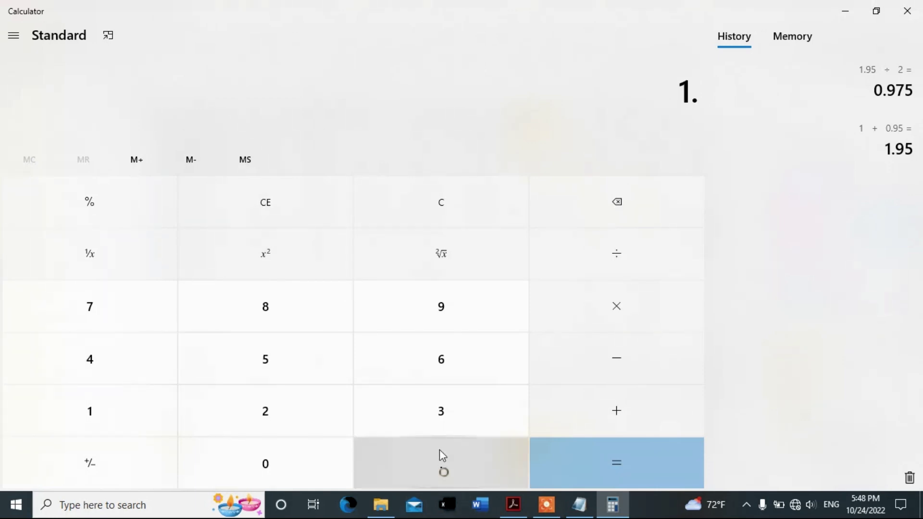
left_click(441, 310)
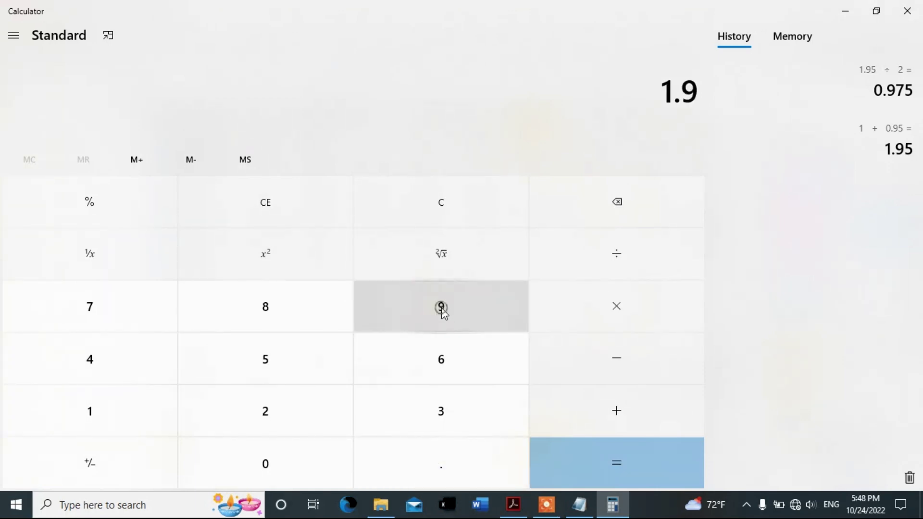
left_click(596, 417)
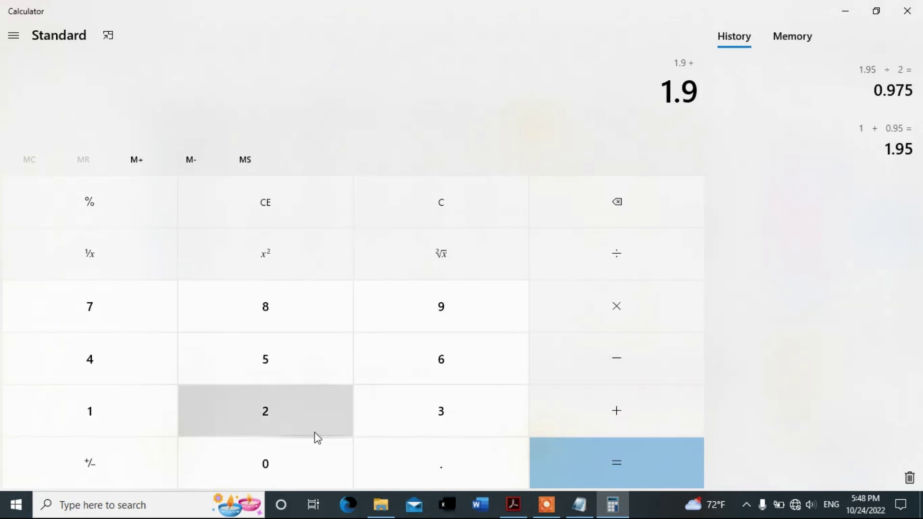
left_click(438, 473)
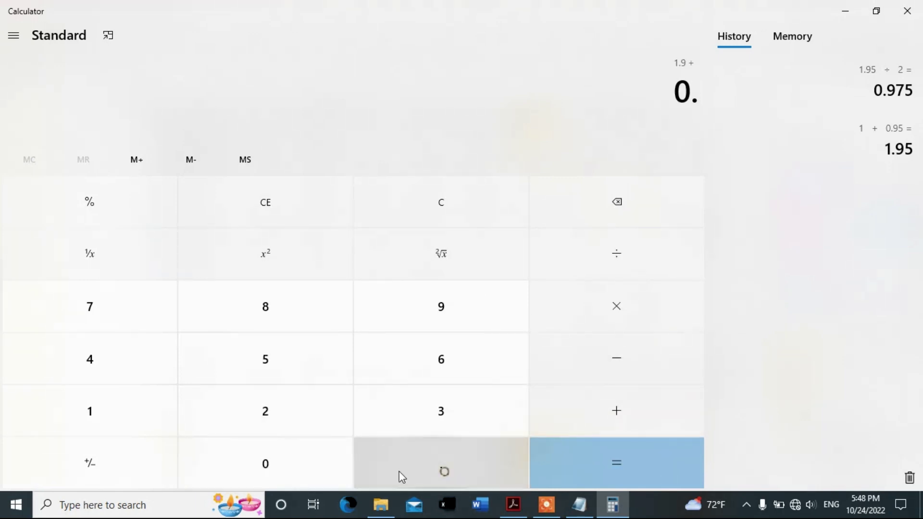
left_click(281, 462)
left_click(438, 358)
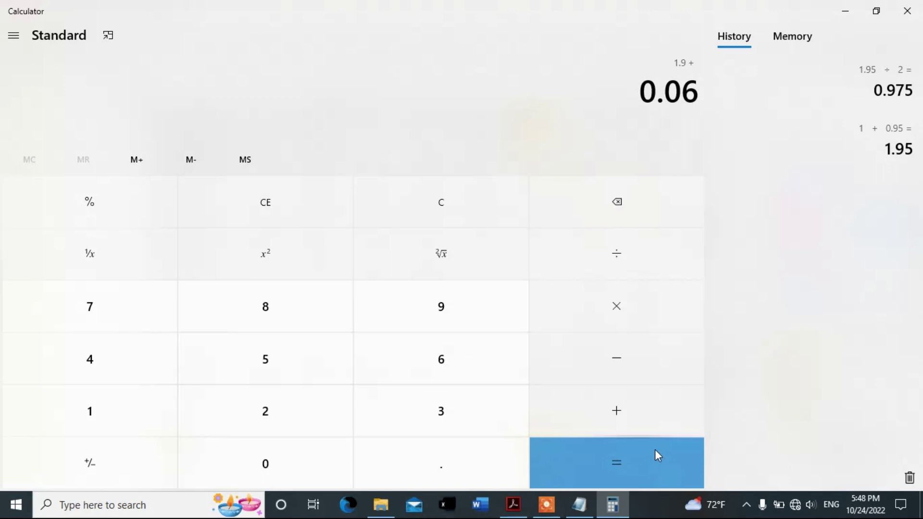
left_click(613, 461)
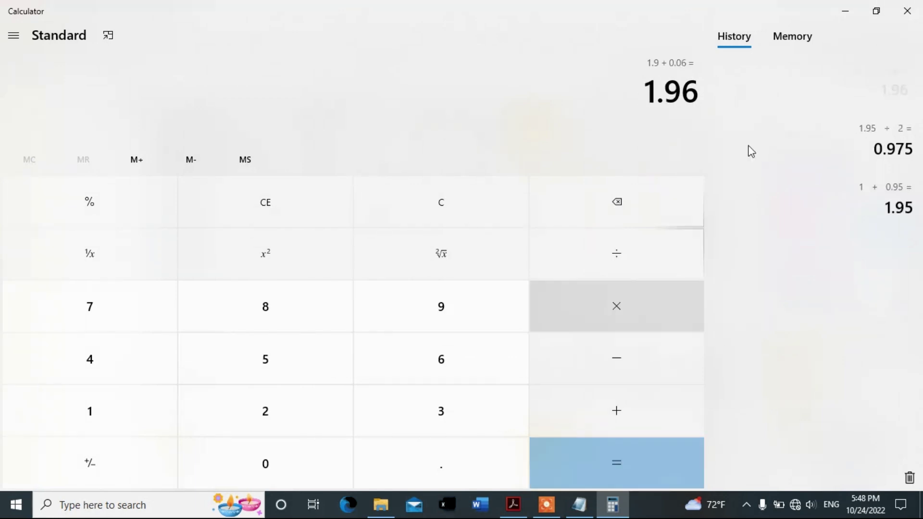
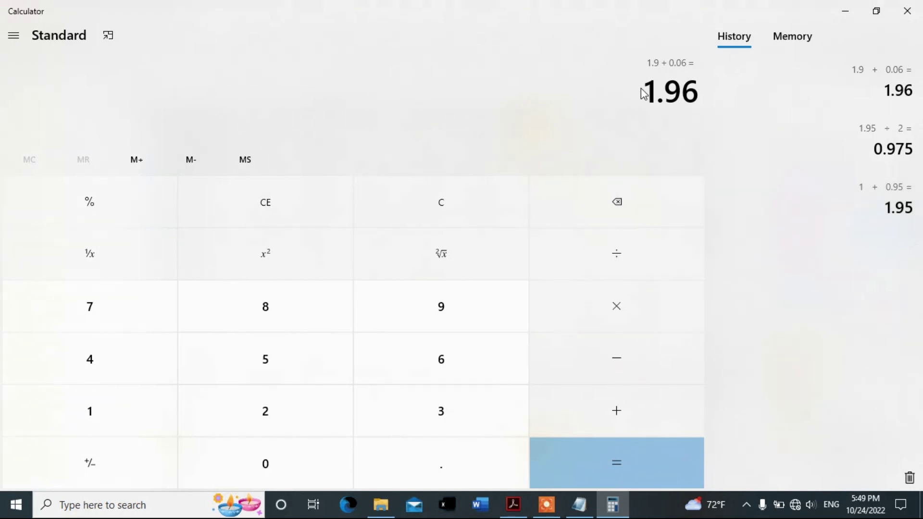
left_click(845, 10)
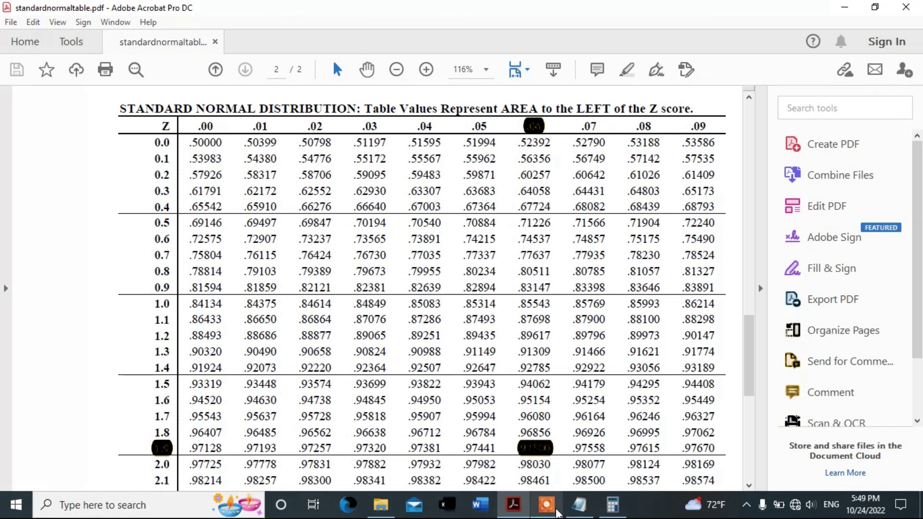
Switch to the cheliya-rain results in Notepad and examine the 95% trend verdict and Z value of data series 1.
left_click(578, 505)
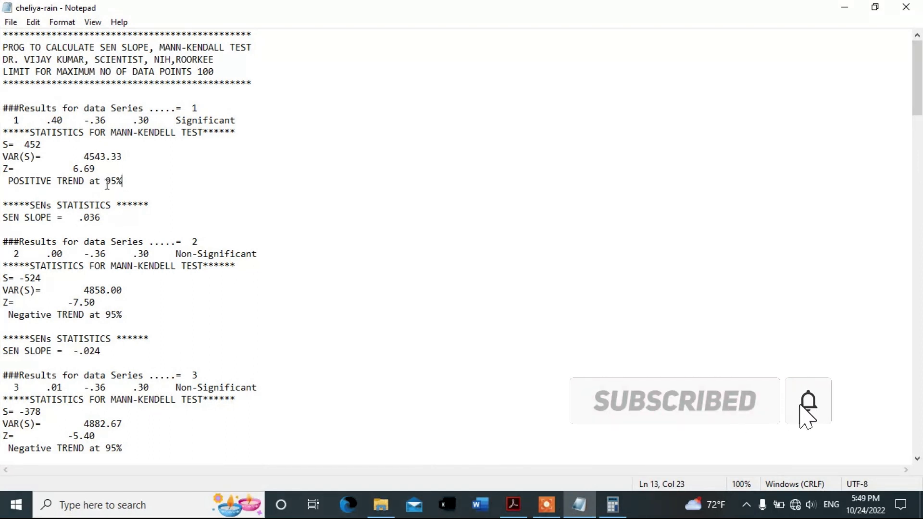
left_click_drag(106, 185, 135, 181)
left_click(135, 181)
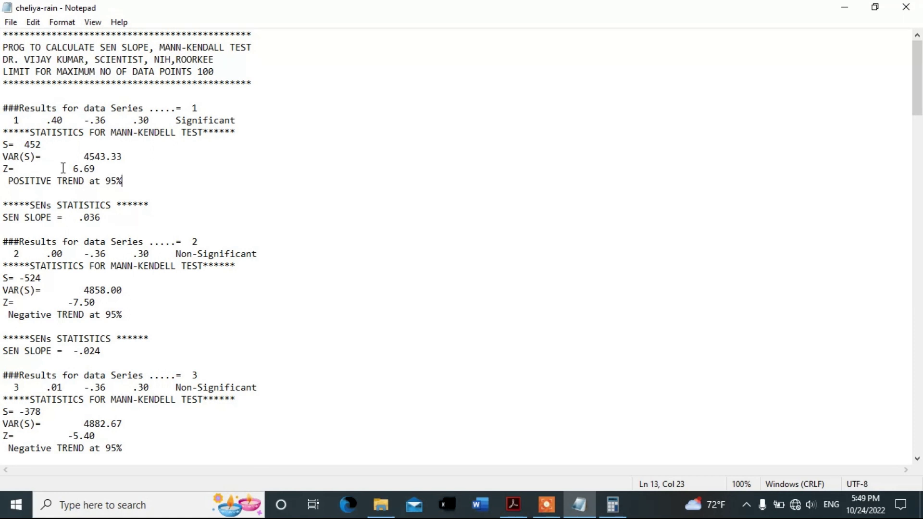
left_click_drag(66, 169, 118, 169)
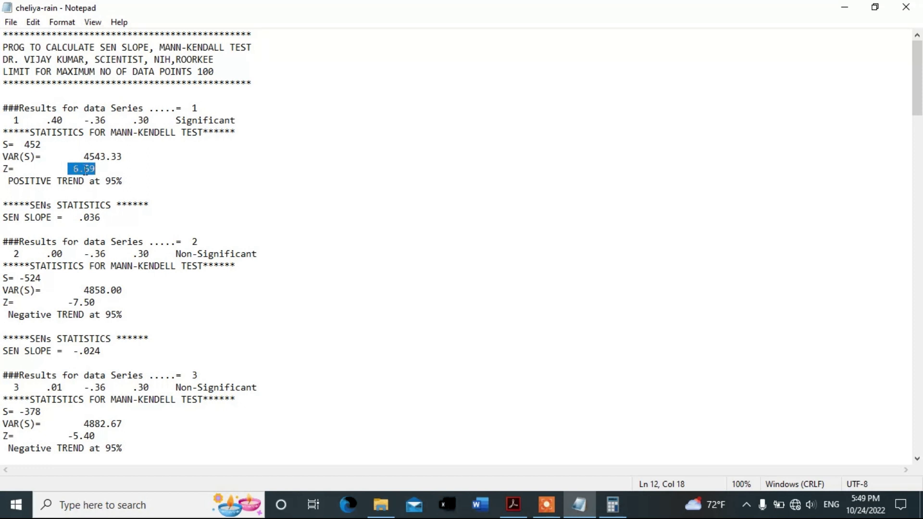
left_click(152, 159)
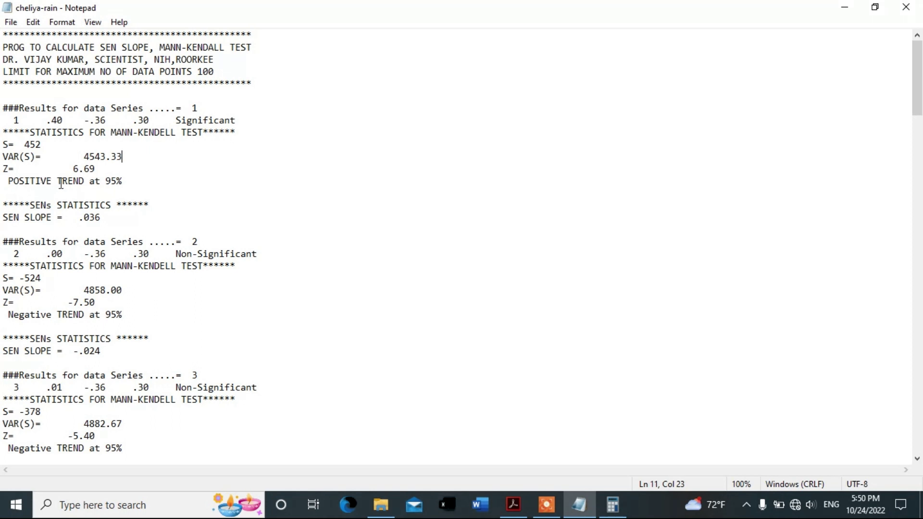
Check the series number and highlight the Sen slope value for data series 1.
left_click_drag(188, 106, 208, 103)
left_click(187, 106)
mouse_move(101, 217)
left_mouse_down()
mouse_move(57, 217)
mouse_move(107, 220)
left_mouse_up()
left_click(60, 229)
left_click(77, 219)
left_click_drag(76, 218, 101, 218)
left_click_drag(85, 217, 125, 222)
left_click(125, 222)
Locate data series 2 and highlight its Z value to compare it with the critical value.
scroll(107, 221, "down", 2)
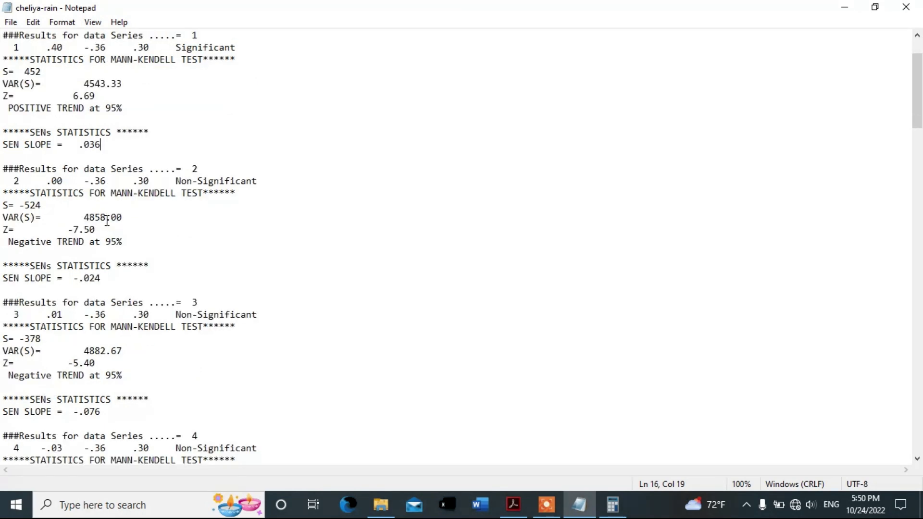
left_click(194, 167)
left_click(195, 168)
left_click(40, 217)
left_click_drag(62, 230, 97, 229)
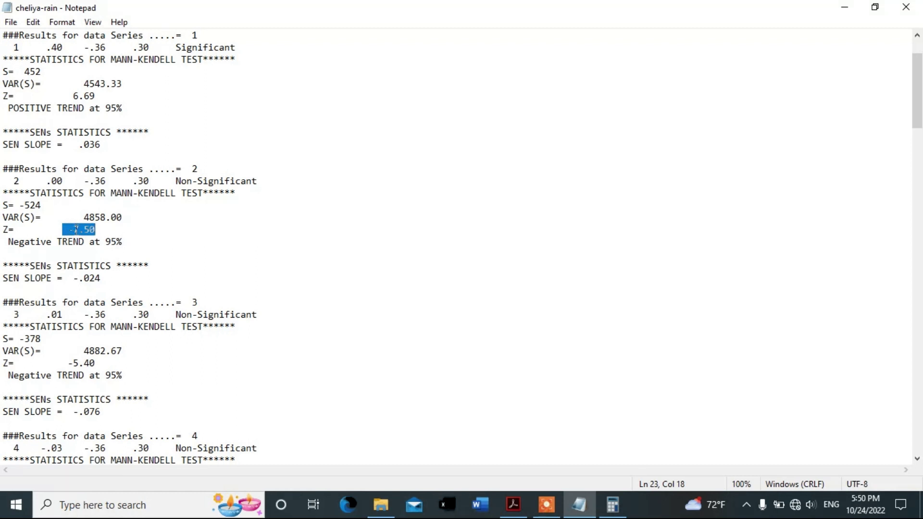
left_click_drag(63, 229, 101, 228)
left_click(62, 230)
left_click_drag(62, 229, 101, 229)
left_click(68, 250)
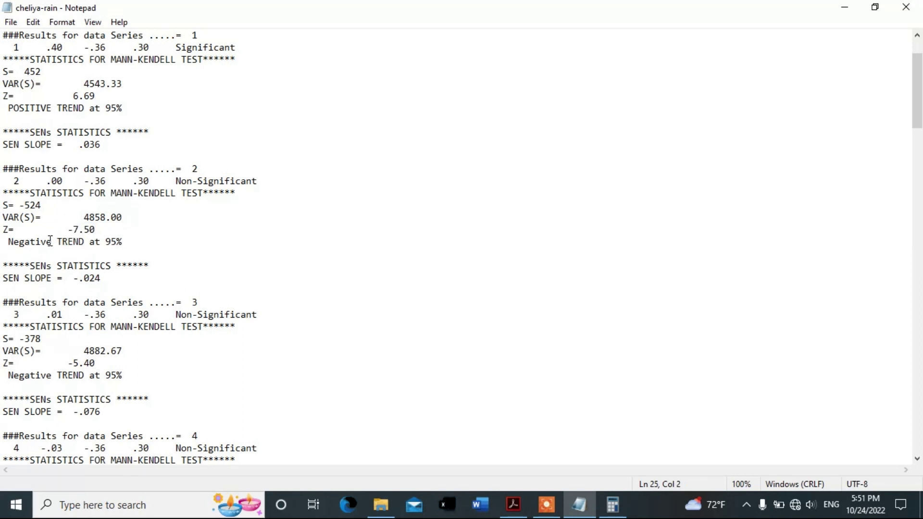
left_click_drag(73, 230, 91, 229)
Examine the Sen slope value of data series 2 by highlighting it under its Sen's statistics.
double_click(191, 168)
left_click_drag(72, 278, 101, 279)
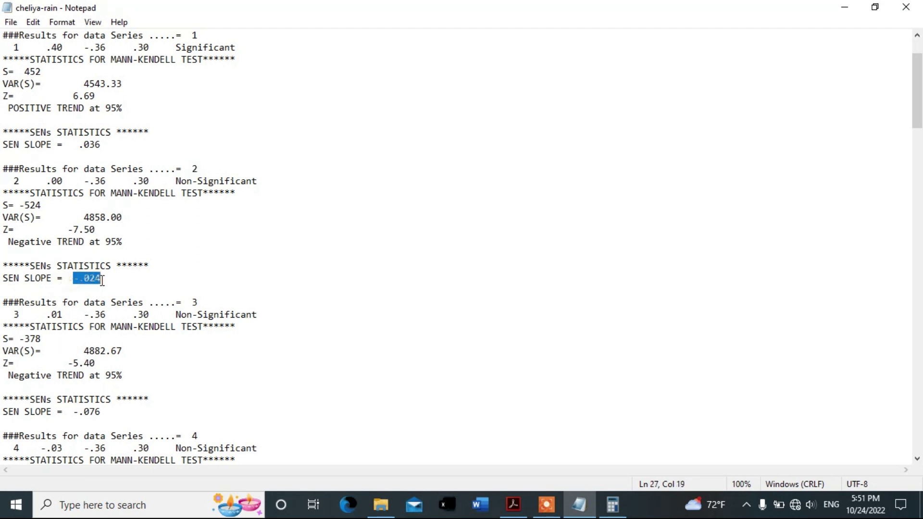
left_click(83, 285)
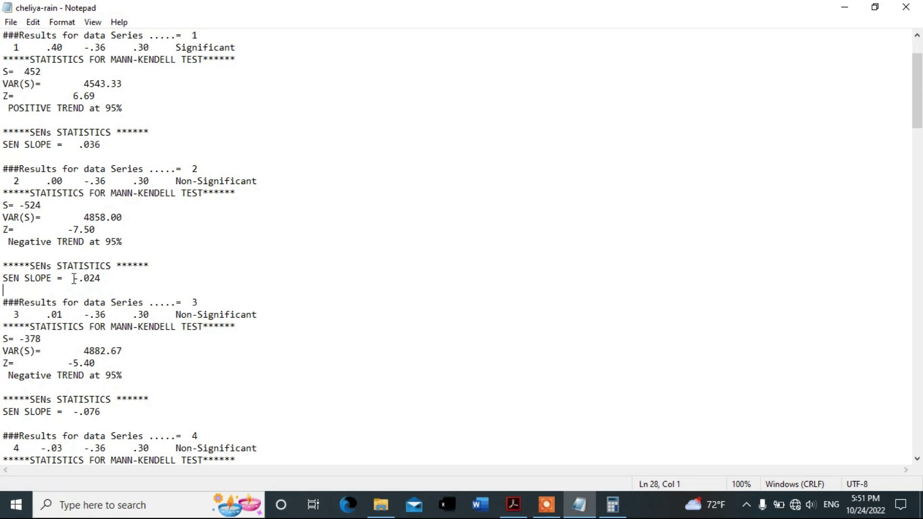
left_click_drag(74, 279, 112, 278)
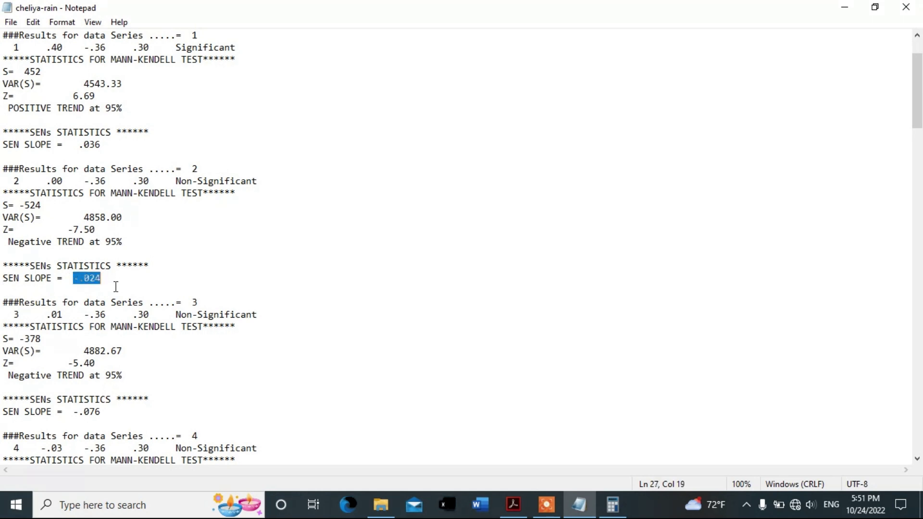
Examine the Z value, 95% trend verdict and Sen slope of data series 3, highlighting each one.
scroll(116, 283, "down", 1)
scroll(117, 254, "down", 2)
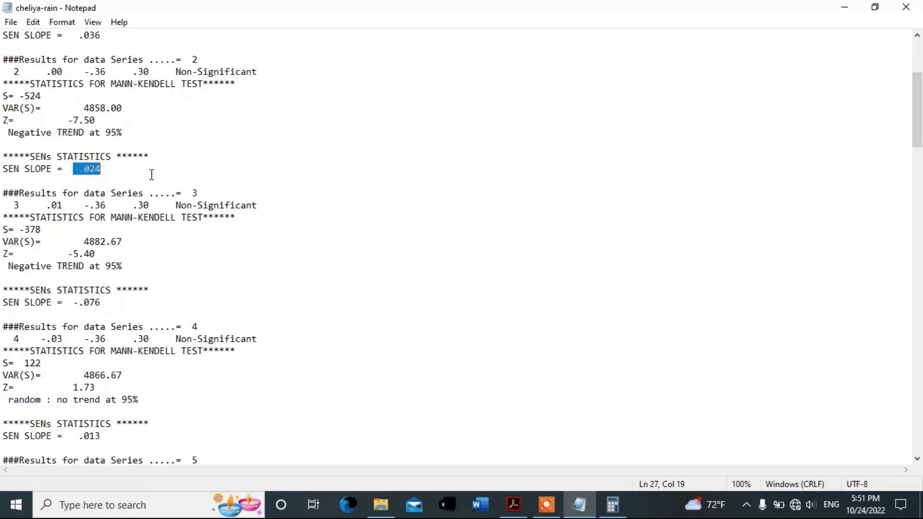
left_click_drag(188, 192, 197, 193)
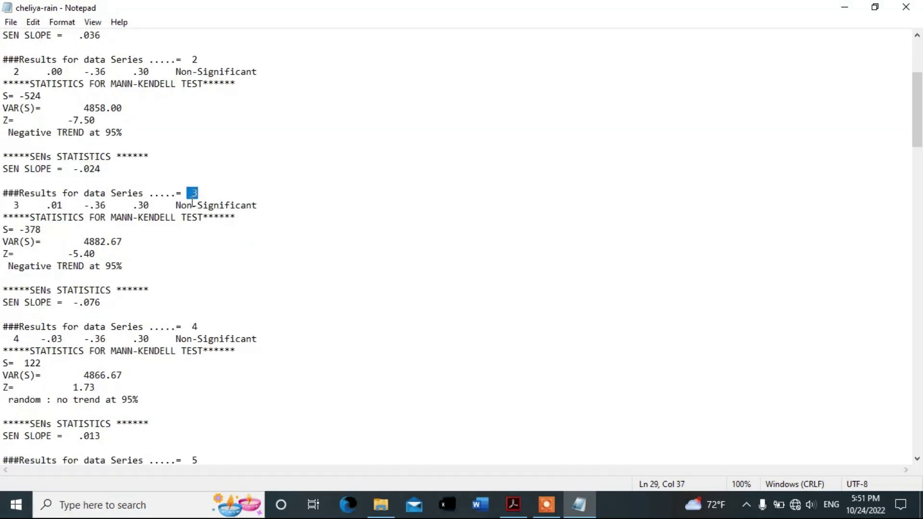
scroll(169, 221, "down", 1)
left_click_drag(62, 218, 94, 219)
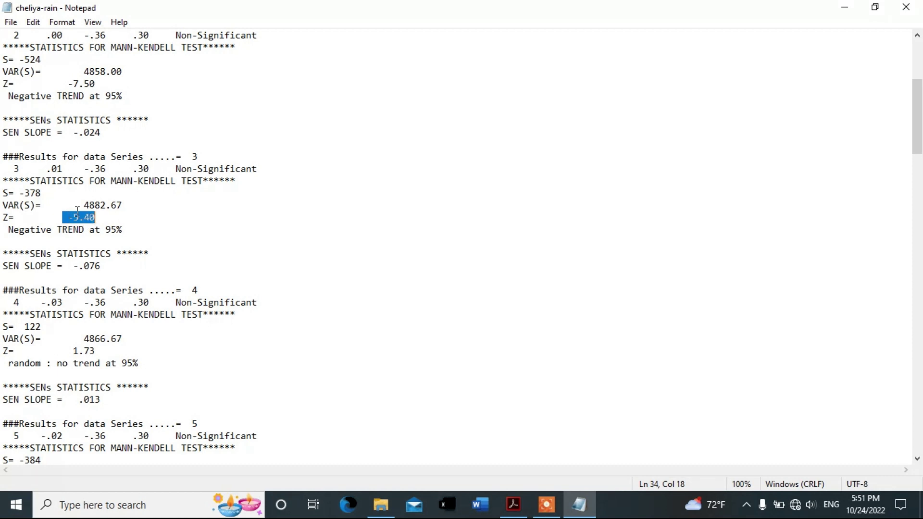
left_click_drag(3, 230, 79, 231)
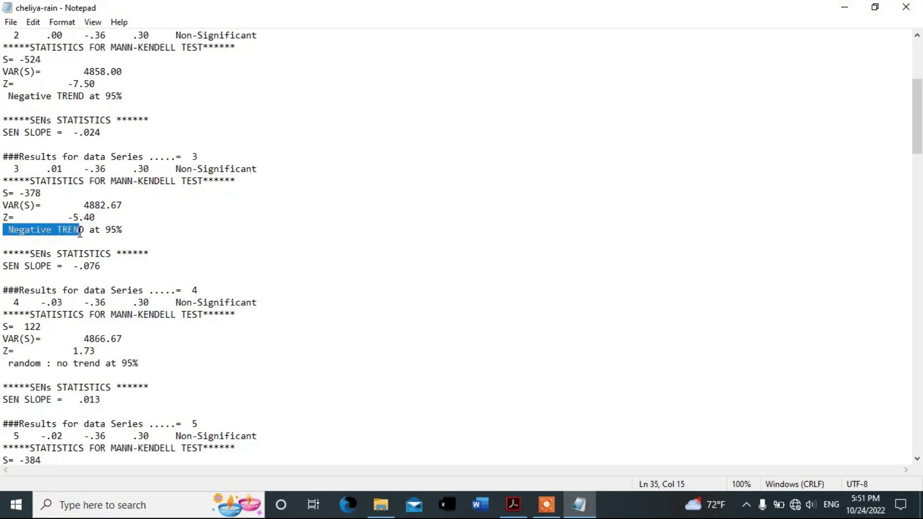
left_click(92, 276)
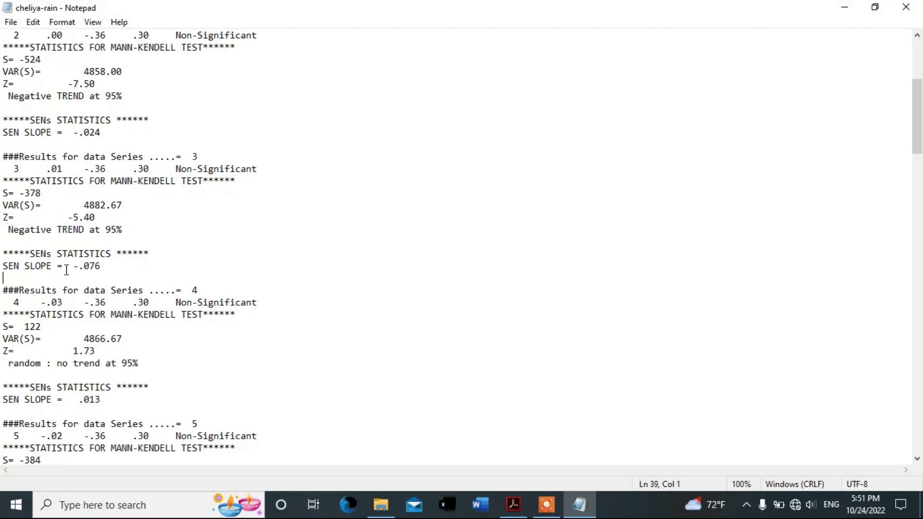
left_click_drag(67, 267, 112, 268)
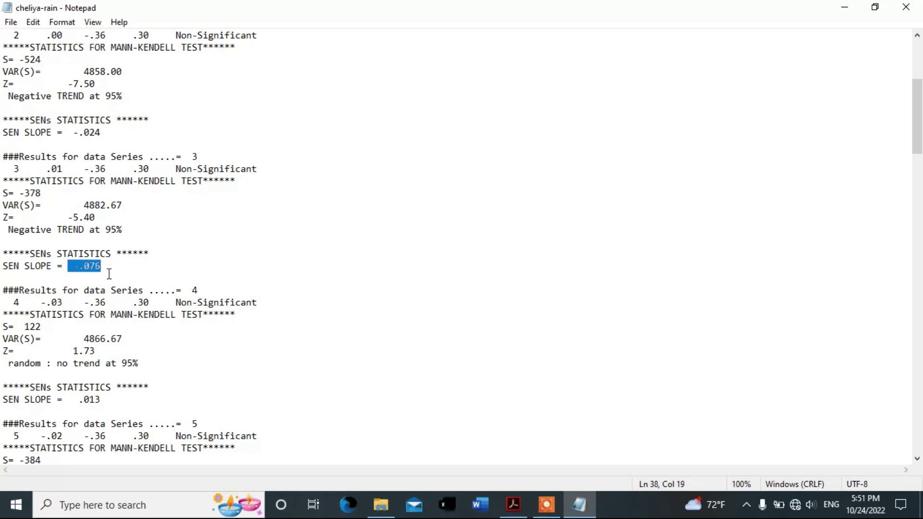
Review the Mann-Kendall and Sen's slope results from data series 4 onward, and highlight the Z value of series 13.
scroll(166, 235, "down", 1)
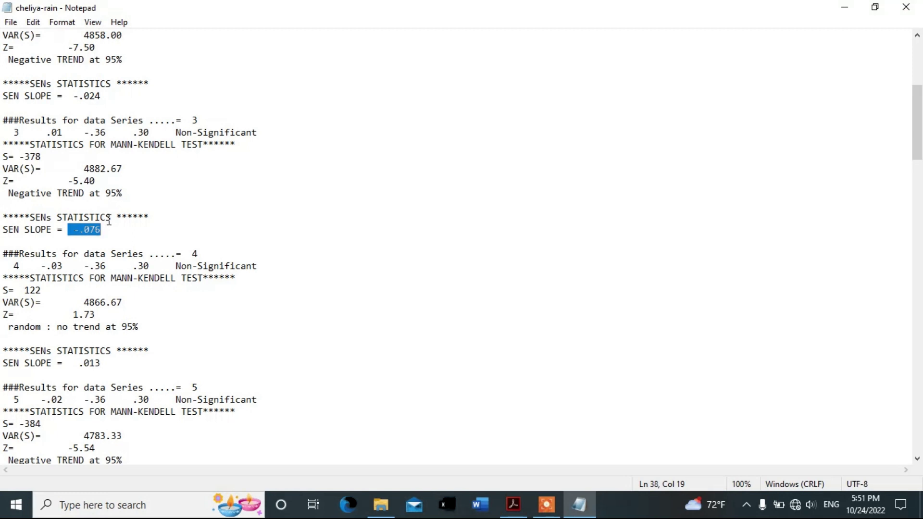
scroll(135, 187, "down", 4)
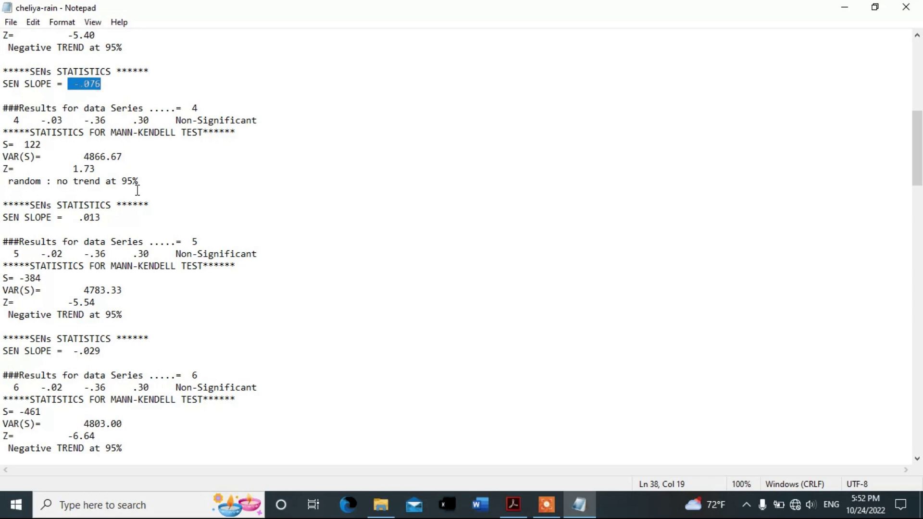
scroll(137, 191, "down", 3)
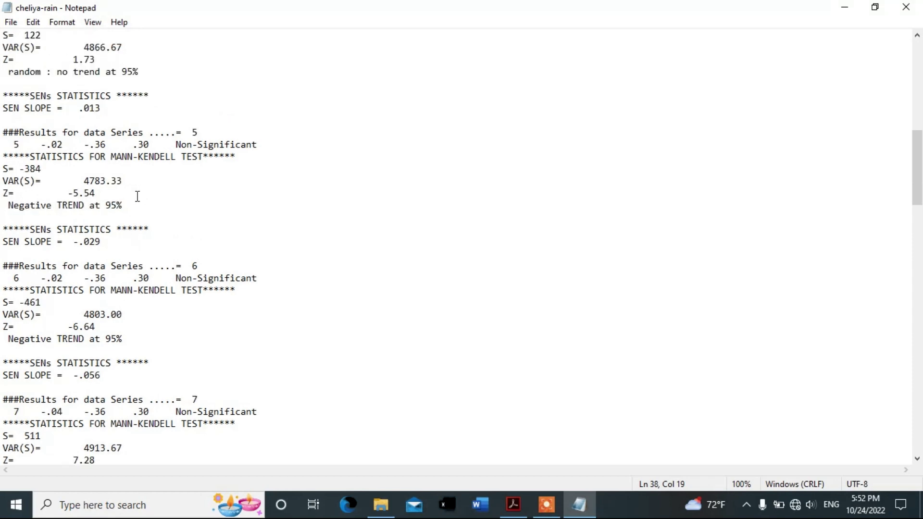
scroll(138, 197, "down", 15)
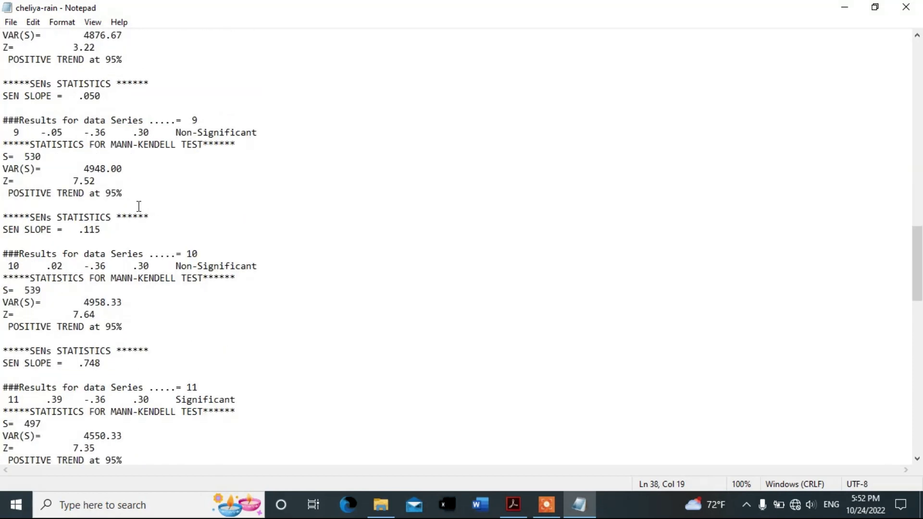
scroll(139, 206, "down", 4)
scroll(139, 206, "down", 5)
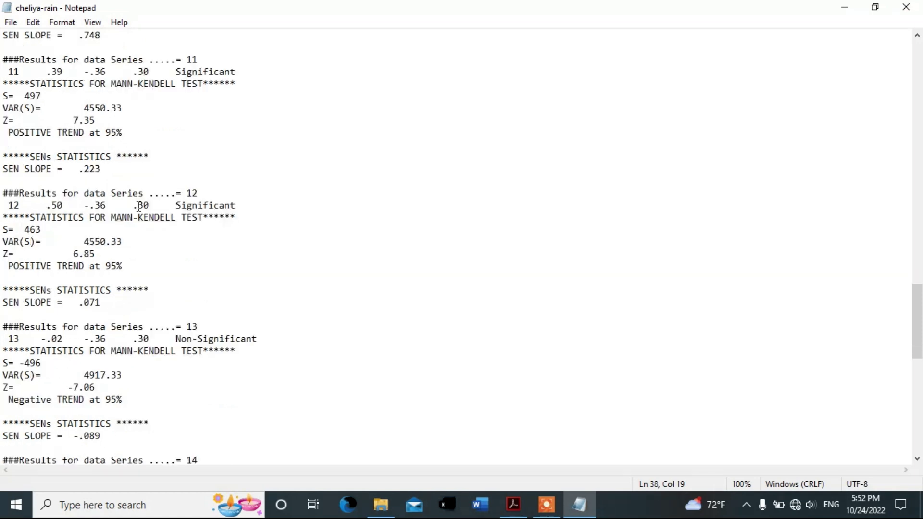
scroll(139, 206, "down", 5)
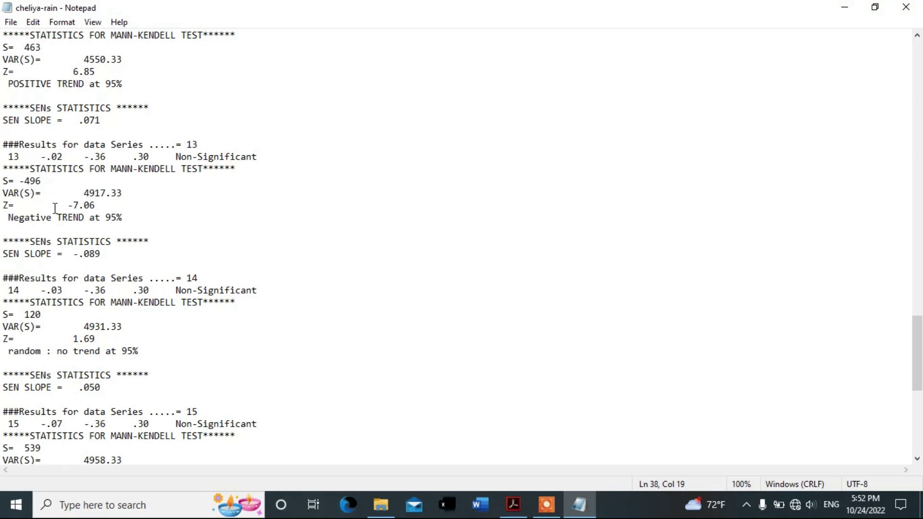
left_click_drag(63, 202, 95, 206)
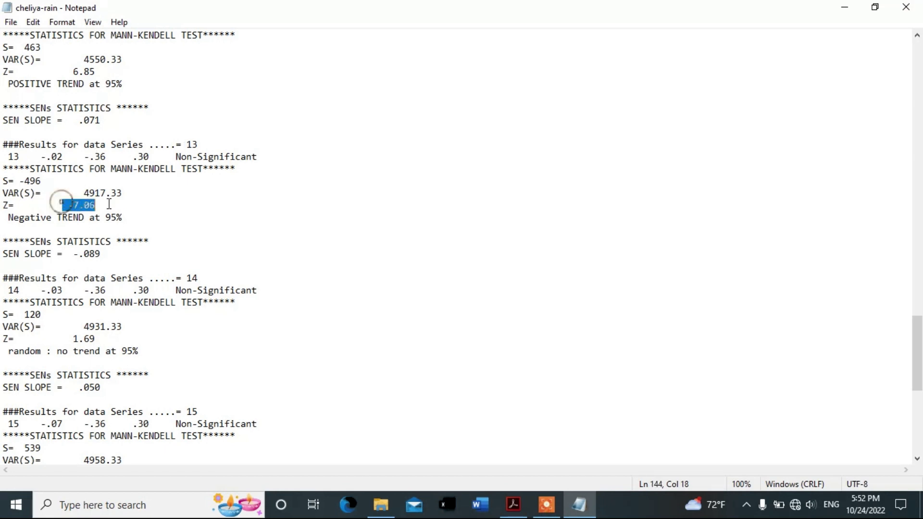